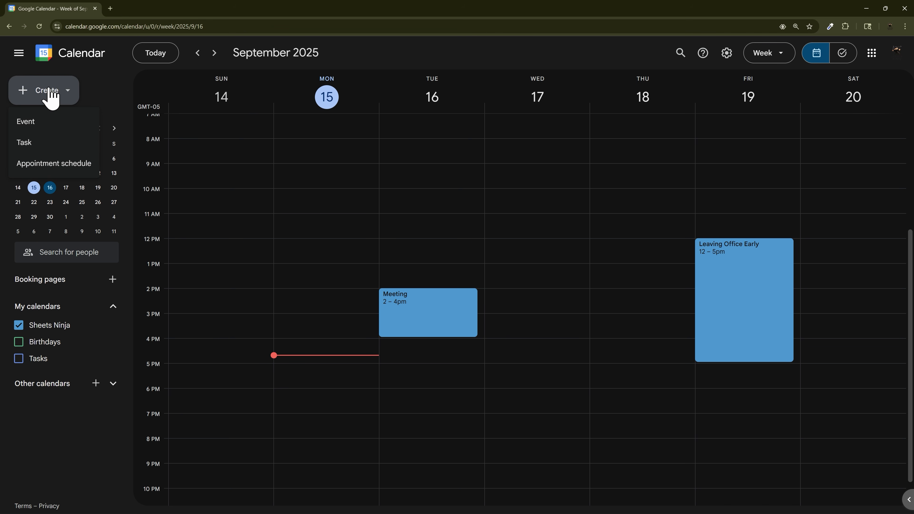
Create a bookable appointment schedule titled "Let's Talk".
left_click(51, 166)
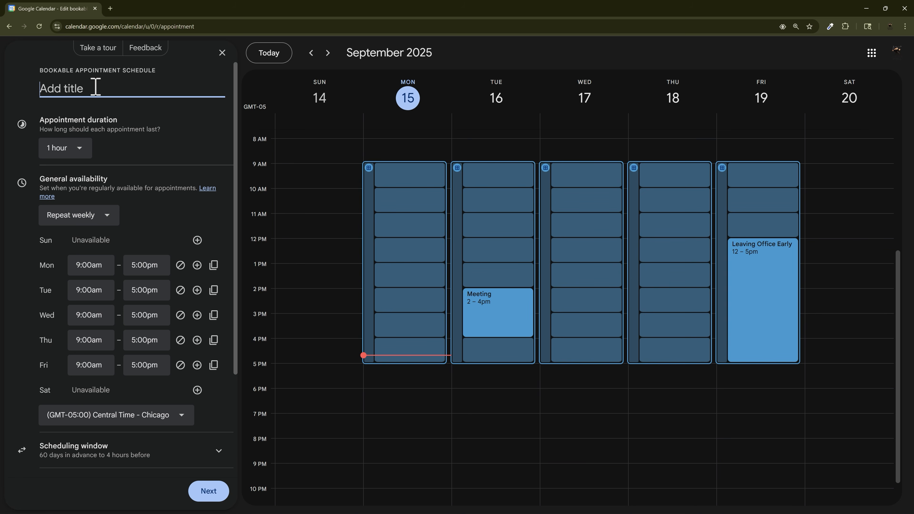
type("Let's Talk")
left_click(80, 149)
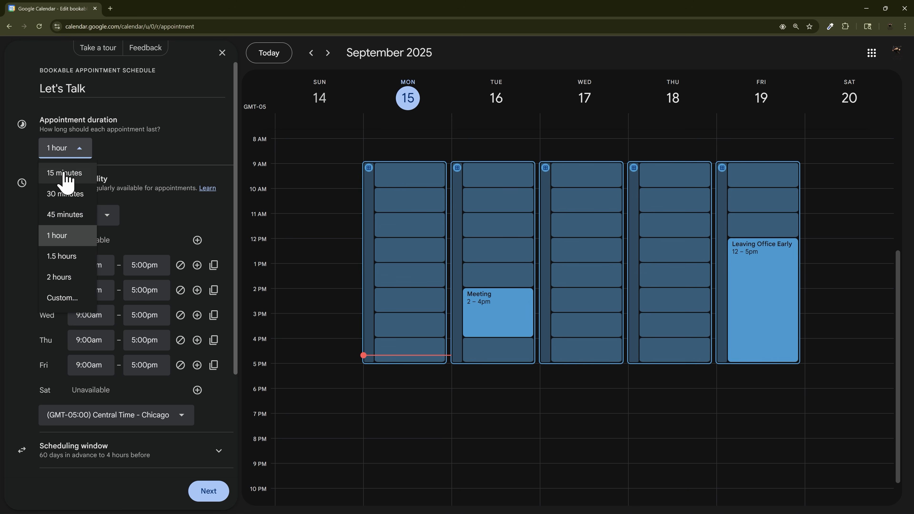
left_click(60, 301)
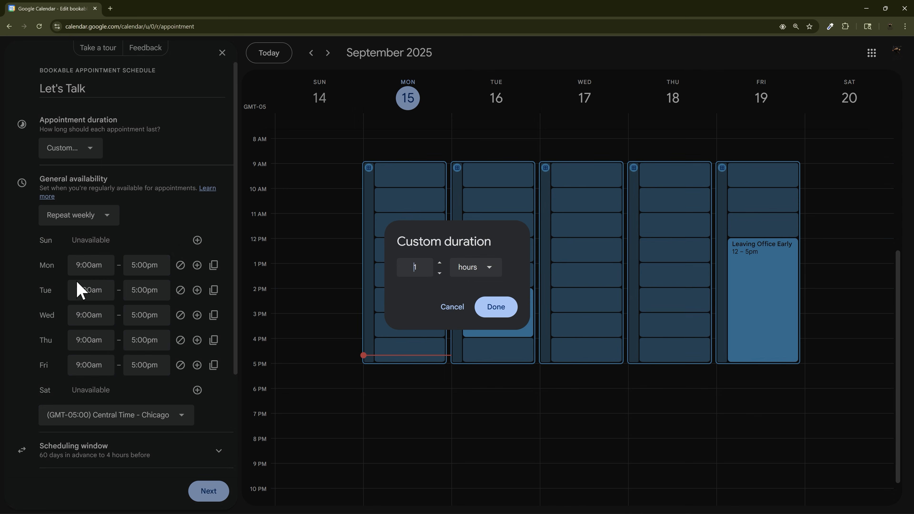
left_click(450, 307)
Set the appointment duration to 30 minutes.
left_click(74, 151)
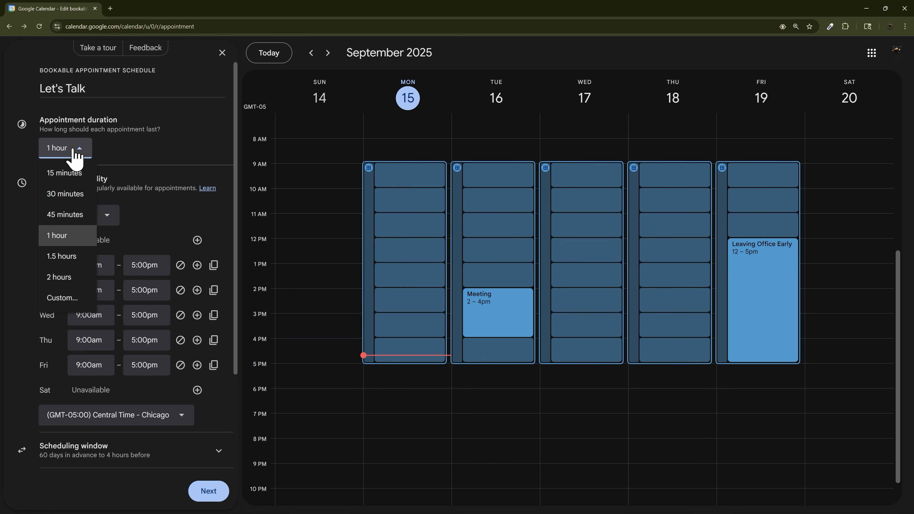
left_click(66, 196)
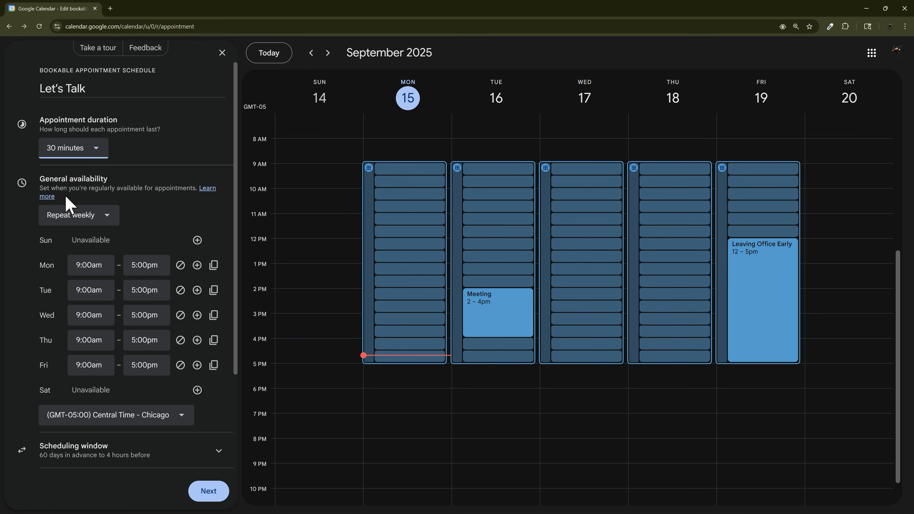
left_click(105, 218)
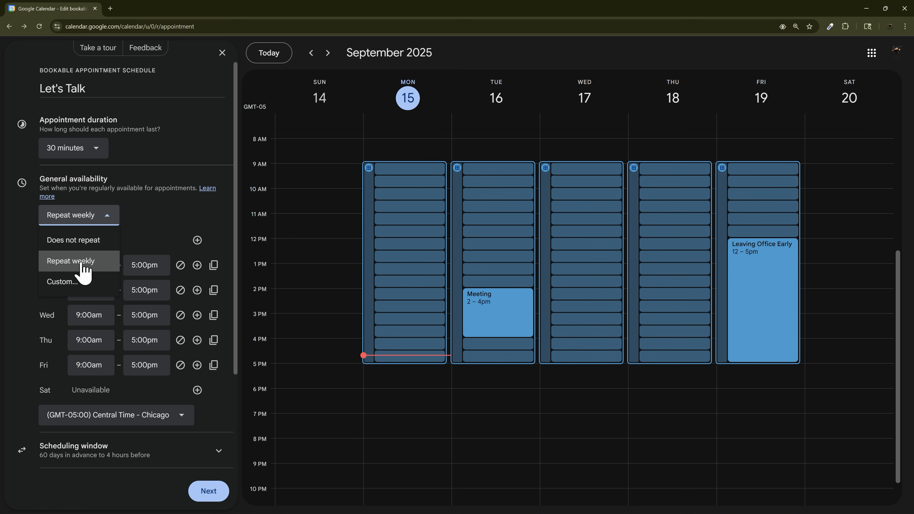
left_click(70, 283)
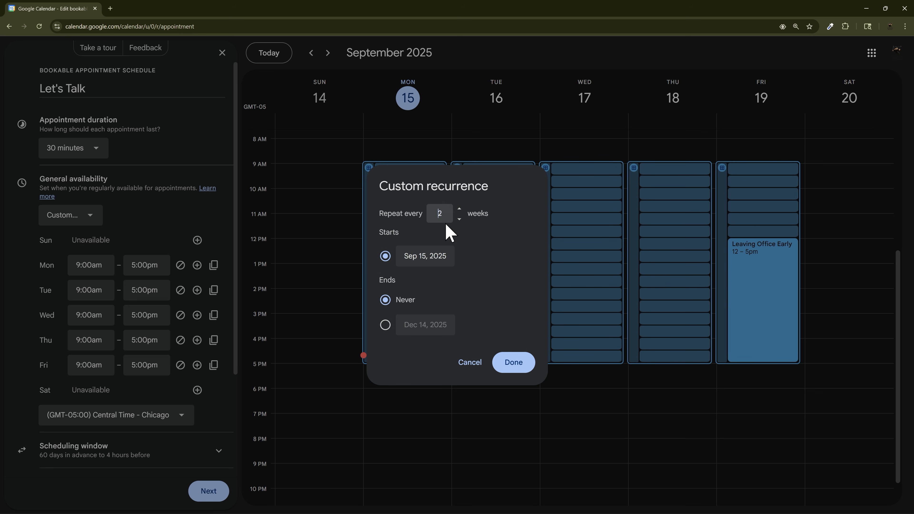
left_click(465, 363)
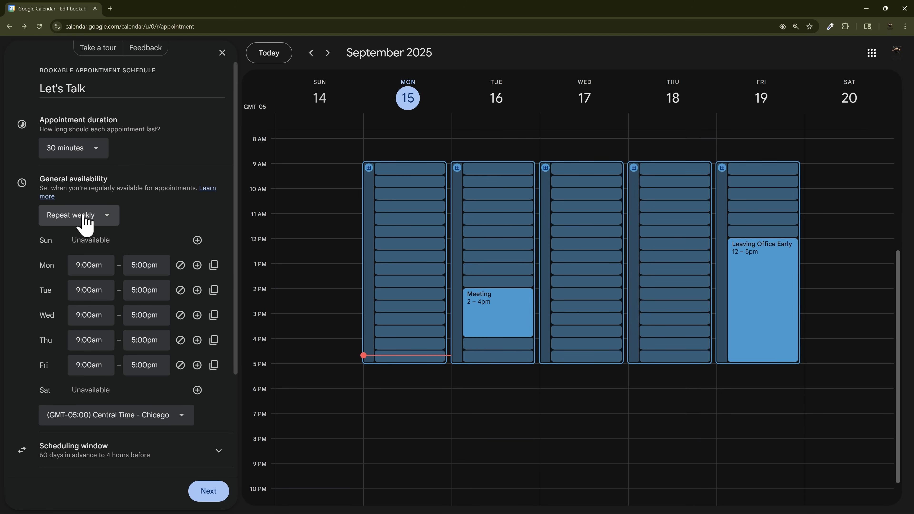
Set the end of Monday's general availability to 12:00pm.
scroll(74, 253, "down", 1)
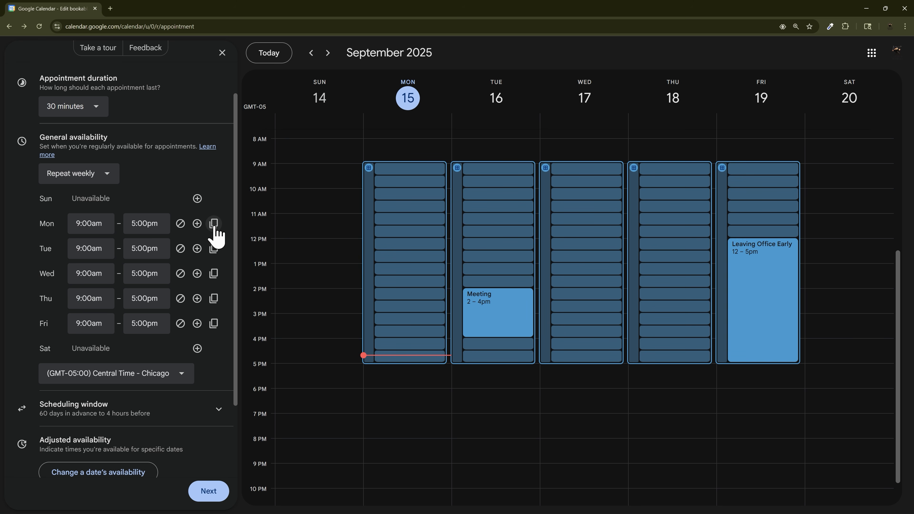
left_click(88, 222)
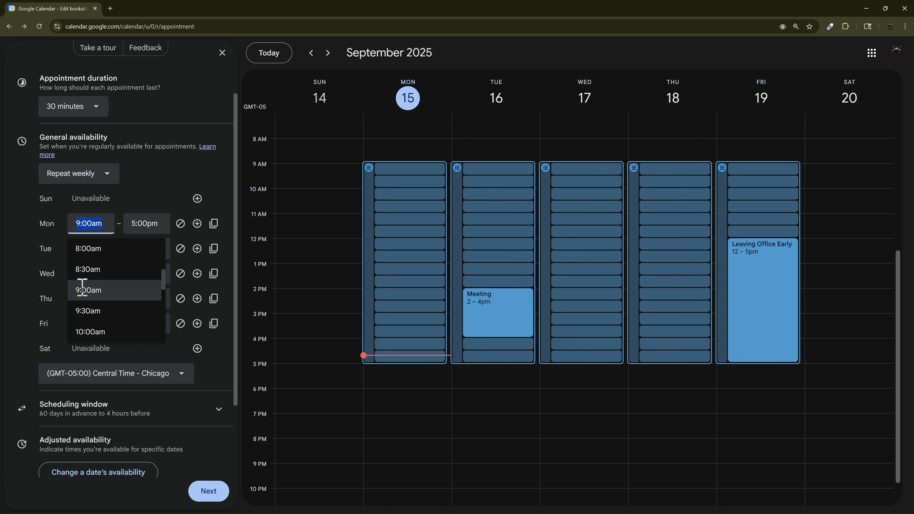
left_click(134, 224)
scroll(147, 283, "up", 5)
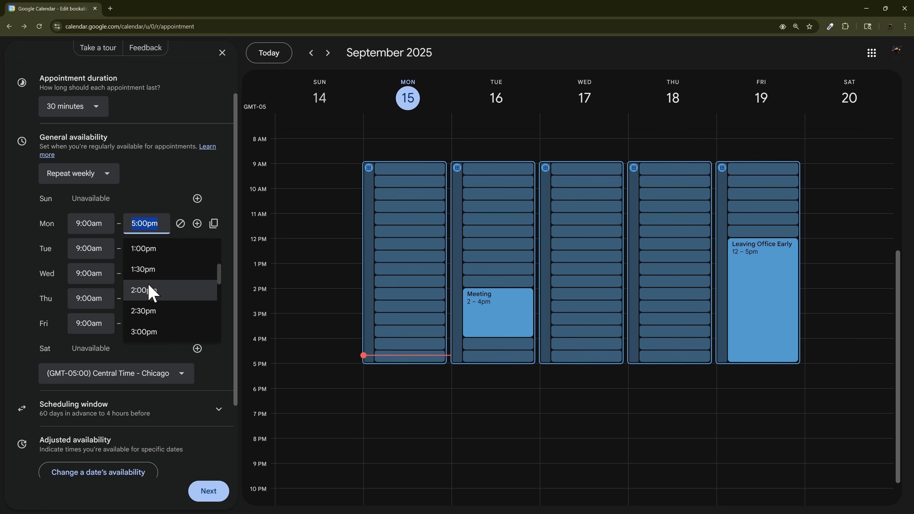
left_click(148, 245)
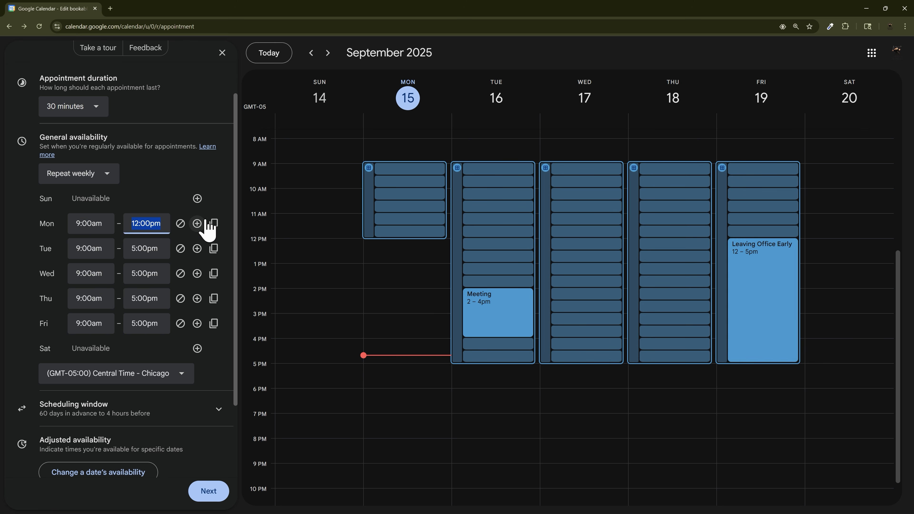
Add a second Monday availability period from 1:00pm to 5:00pm and copy Monday's hours to all the other available days.
left_click(198, 225)
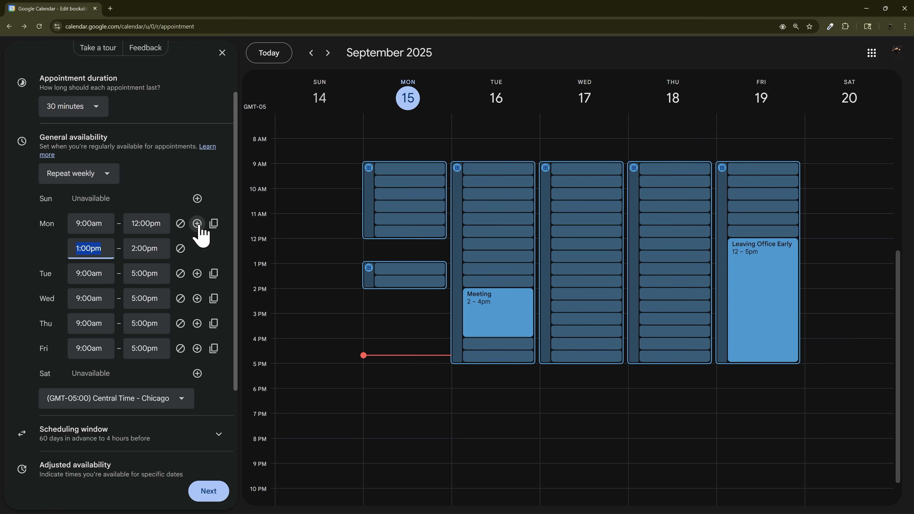
left_click(144, 249)
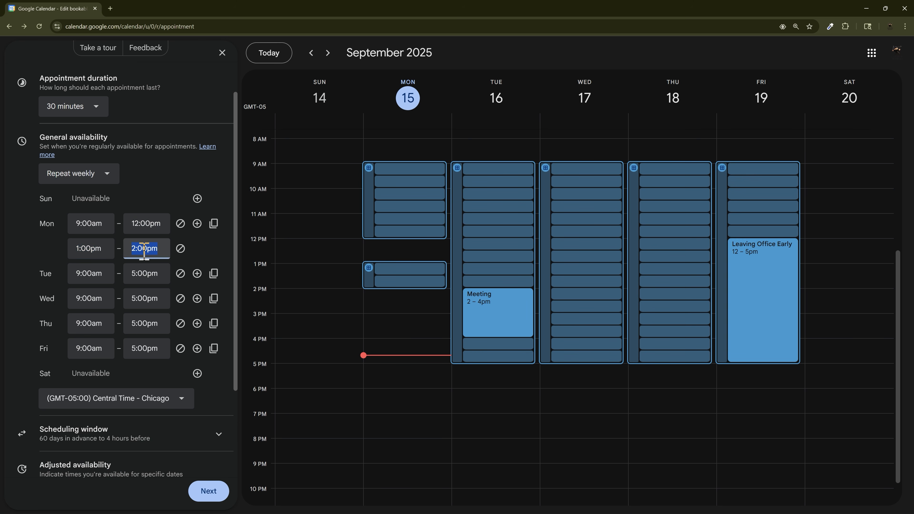
scroll(154, 323, "down", 2)
scroll(151, 320, "down", 1)
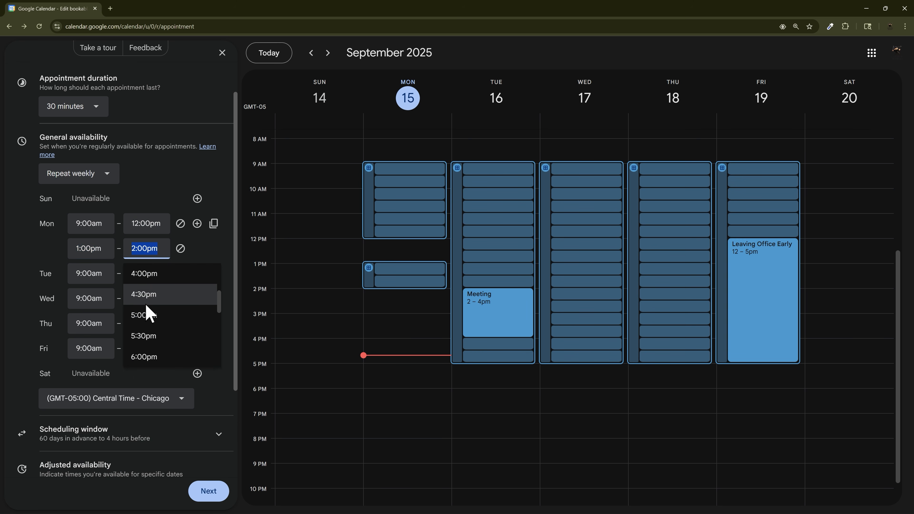
left_click(147, 314)
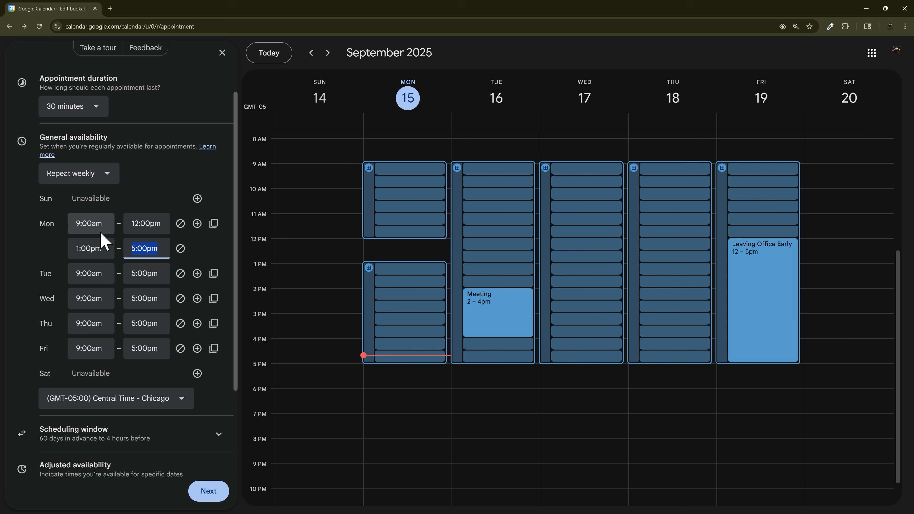
left_click(213, 224)
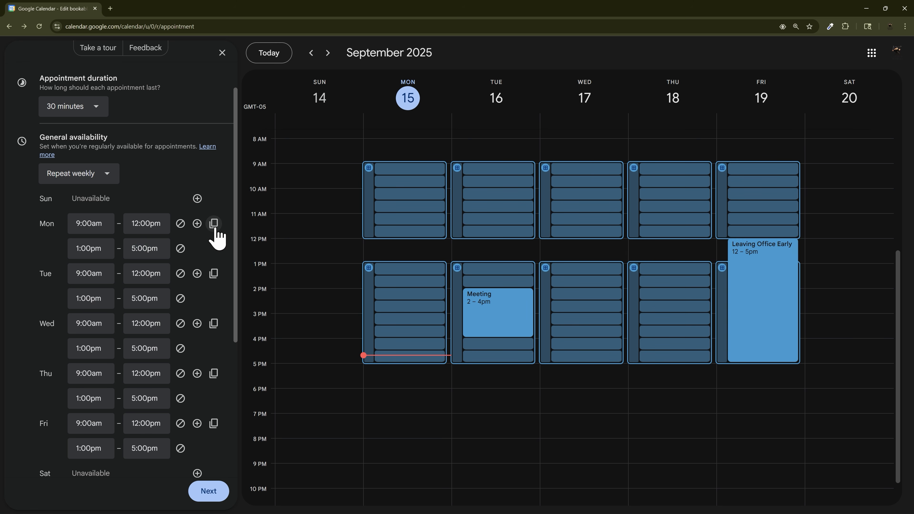
Set the end of Friday's afternoon availability period to 4:00pm.
scroll(180, 263, "down", 1)
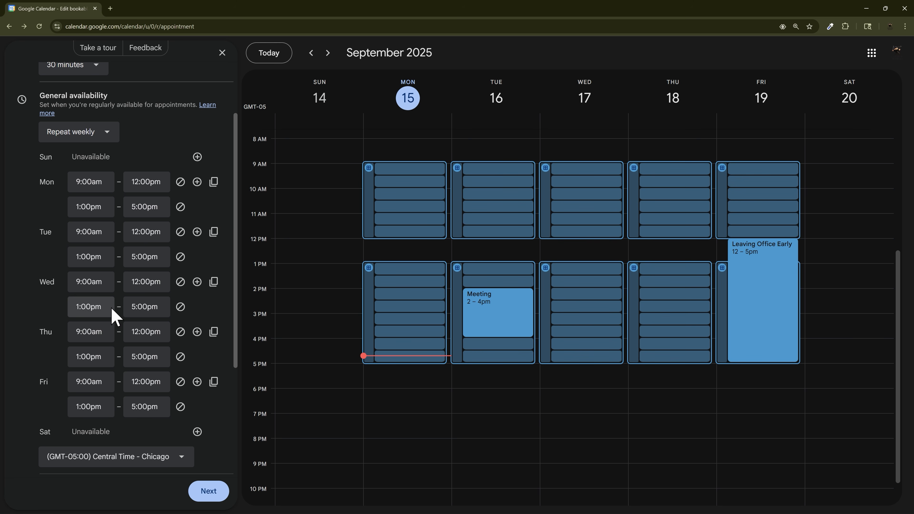
scroll(132, 346, "down", 1)
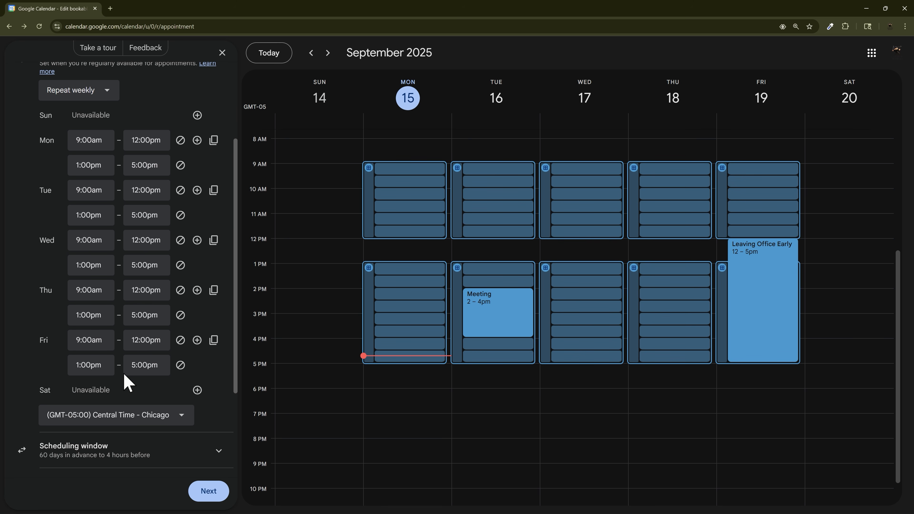
left_click(145, 365)
left_click(143, 391)
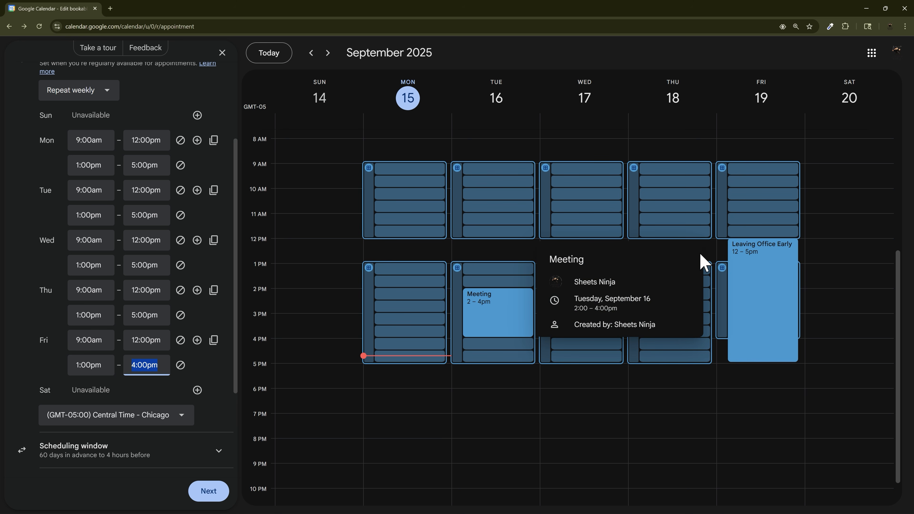
mouse_move(765, 281)
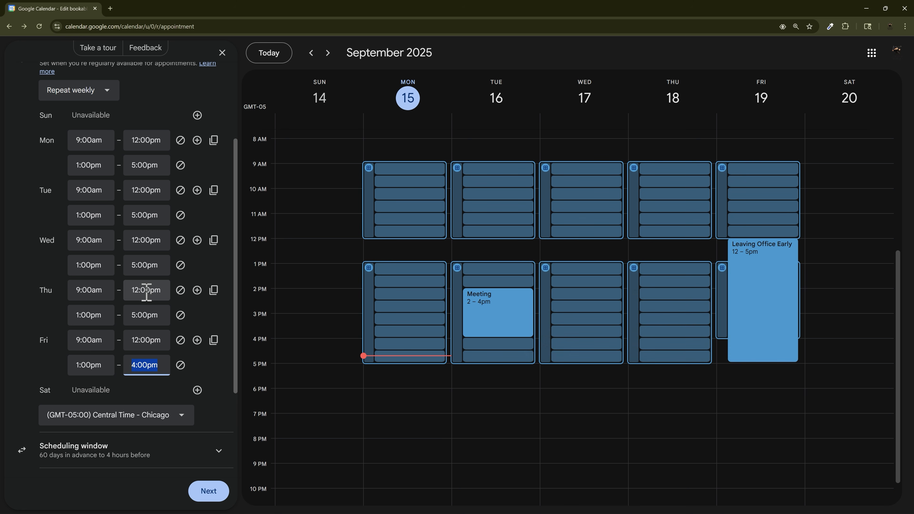
Expand the scheduling window settings of the appointment schedule.
scroll(144, 296, "down", 3)
scroll(144, 290, "down", 1)
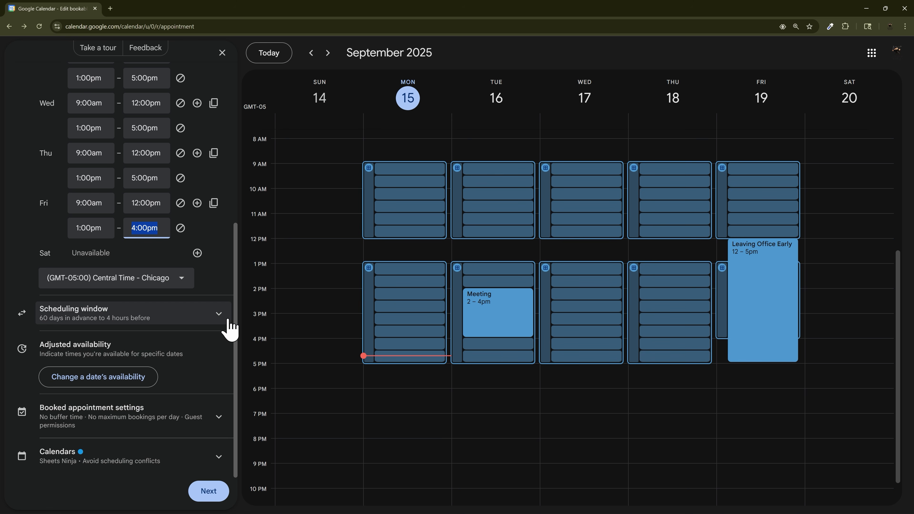
left_click(219, 319)
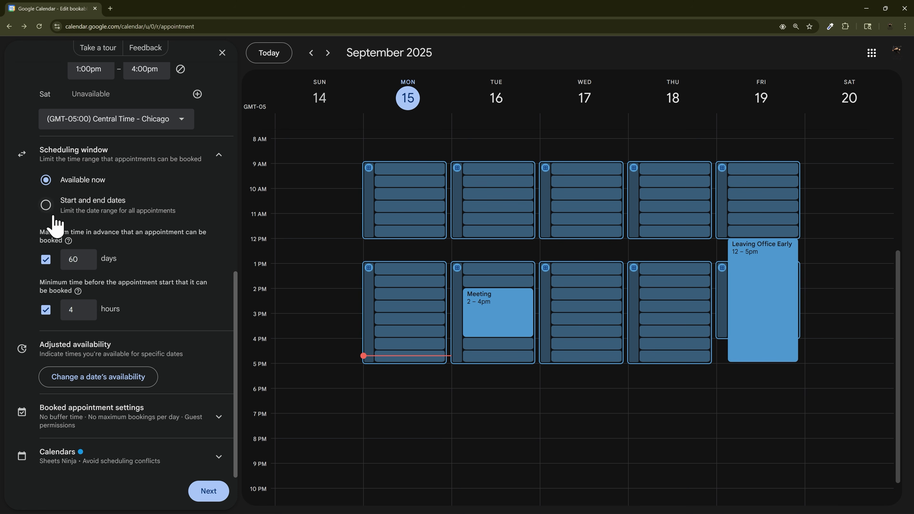
left_click(45, 206)
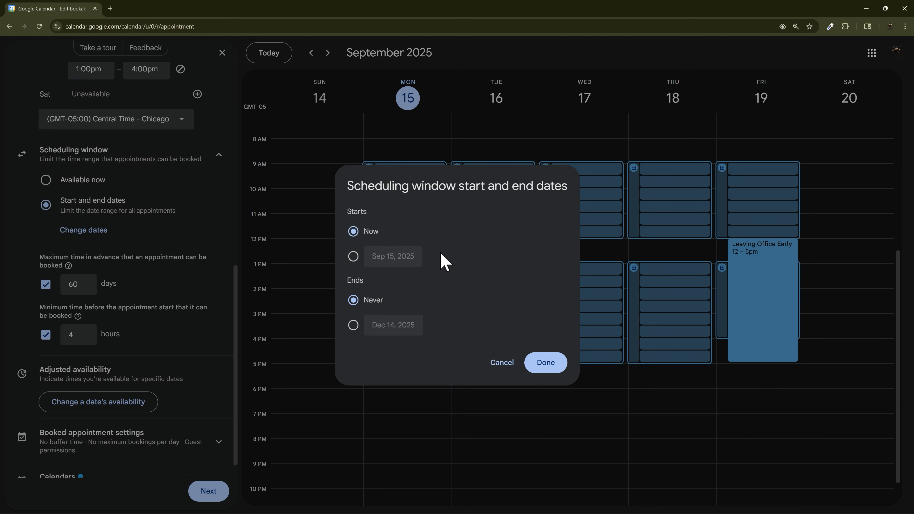
left_click(502, 363)
left_click(45, 180)
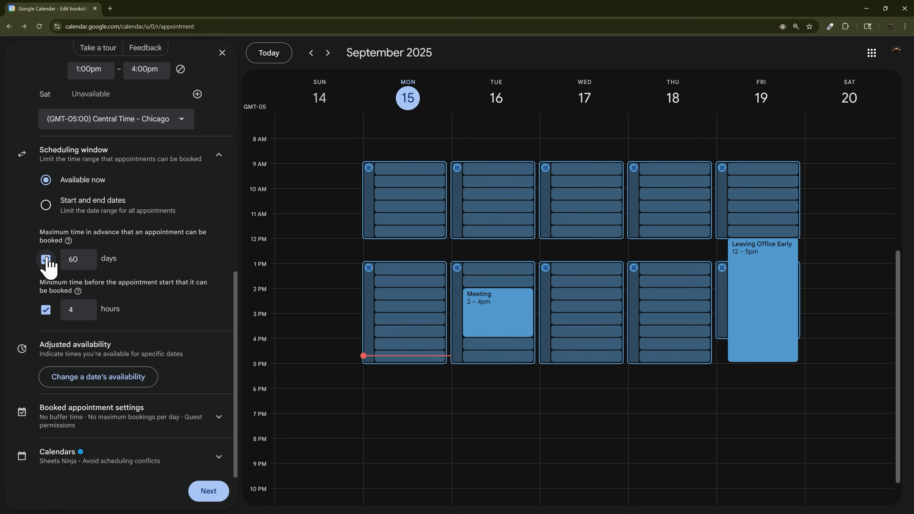
Set the minimum time before an appointment start that it can be booked to 24 hours.
left_click_drag(39, 232, 212, 236)
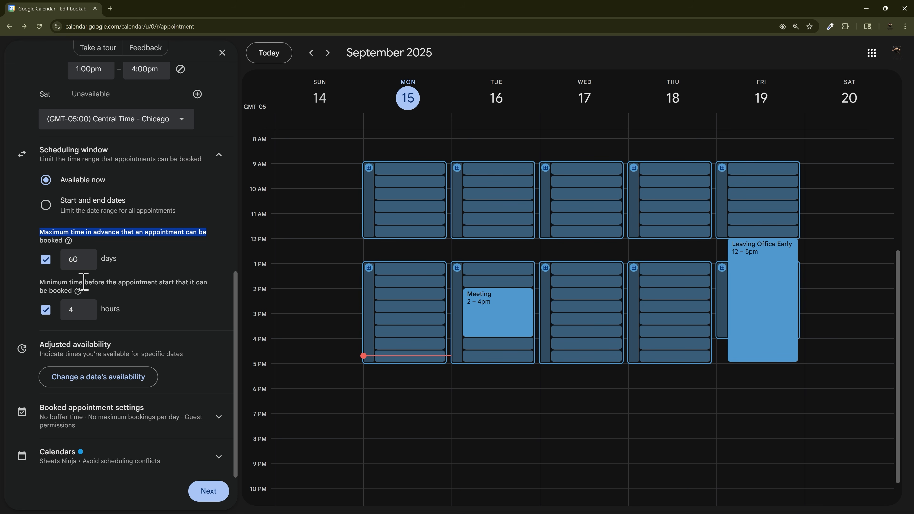
mouse_move(78, 291)
left_click_drag(72, 292, 43, 284)
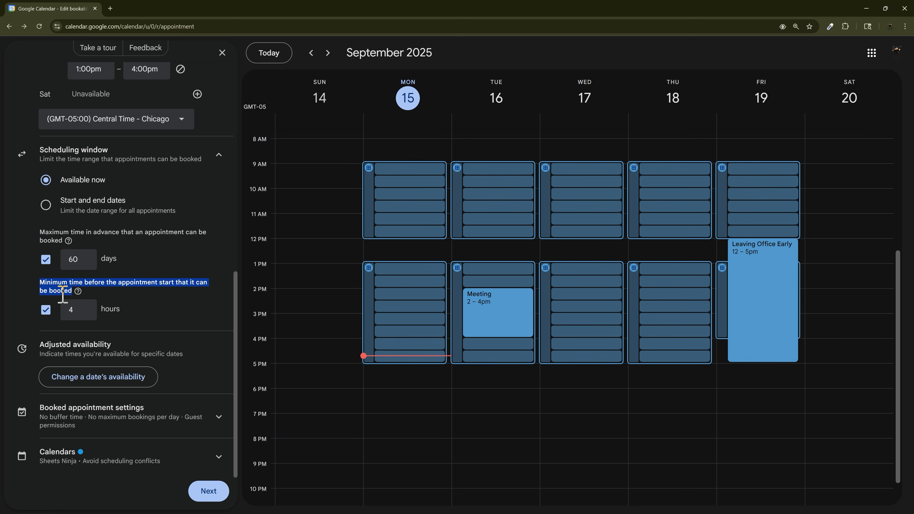
left_click(85, 307)
left_click(85, 306)
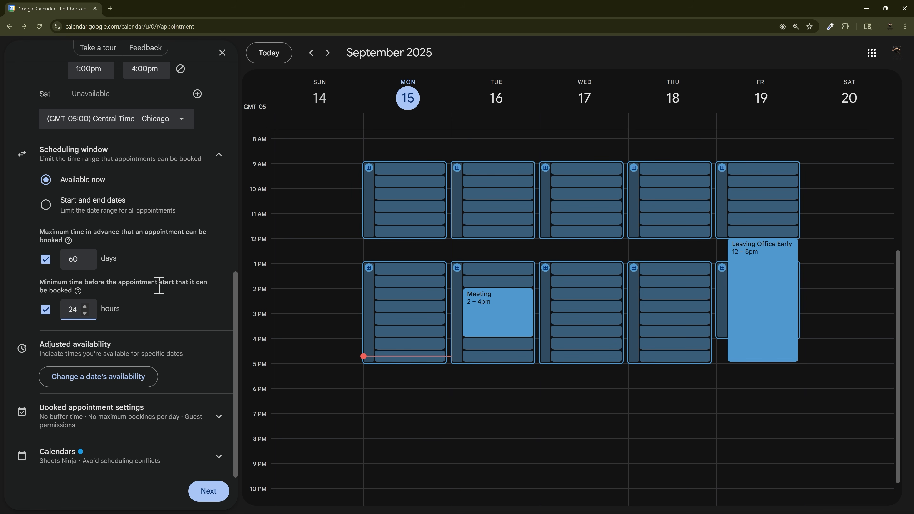
left_click(112, 384)
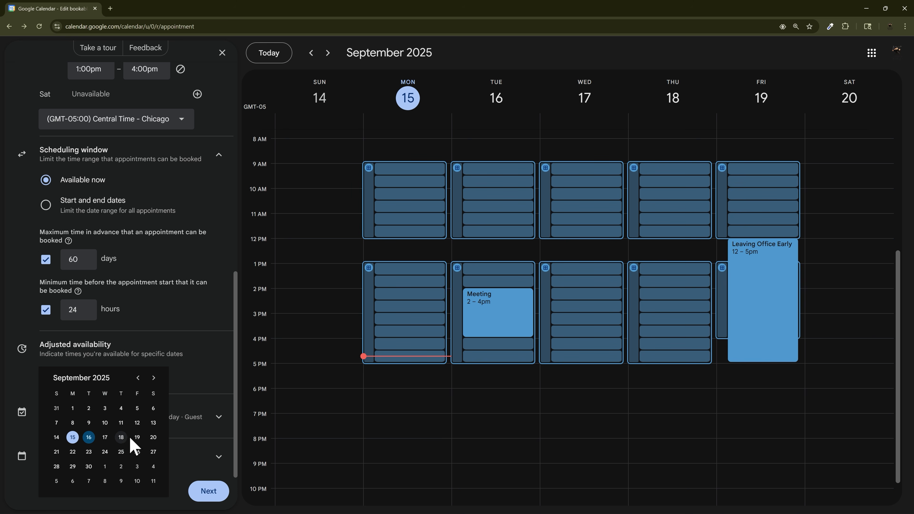
left_click(137, 438)
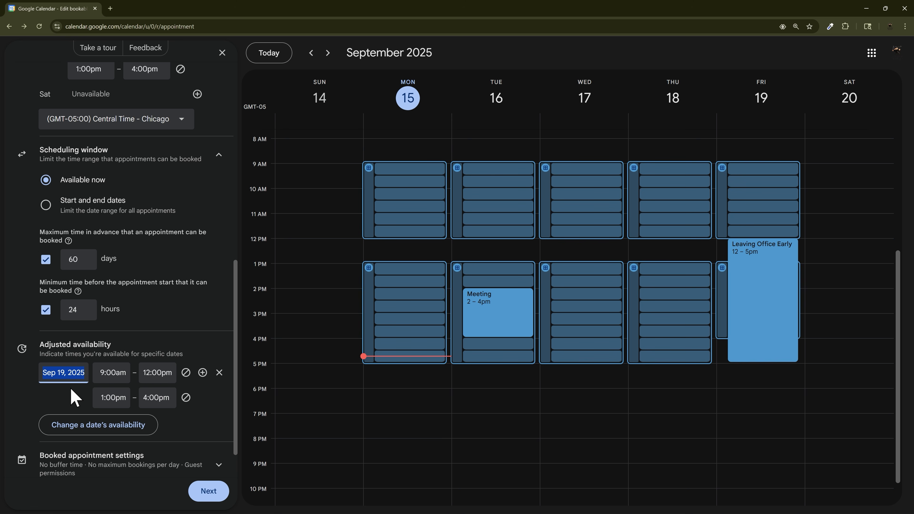
left_click(219, 373)
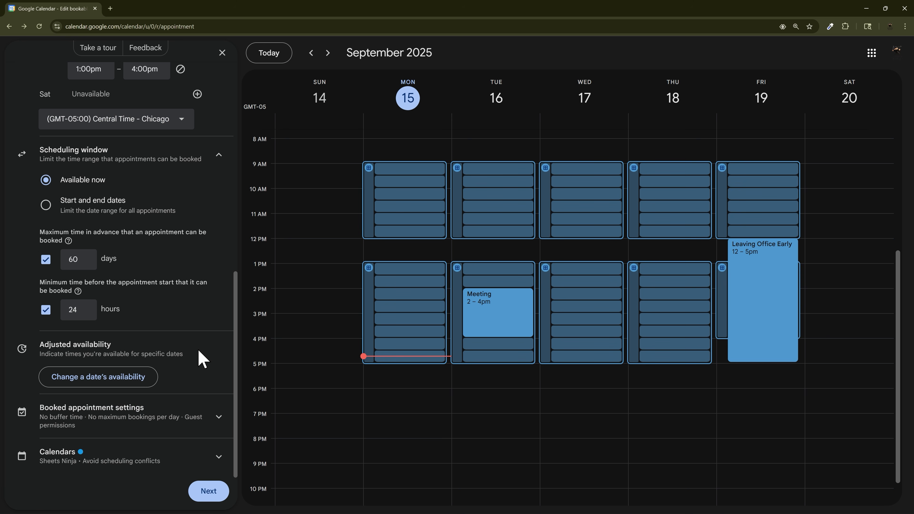
Enable a 30-minute buffer time between appointment slots in the booked appointment settings.
left_click(215, 416)
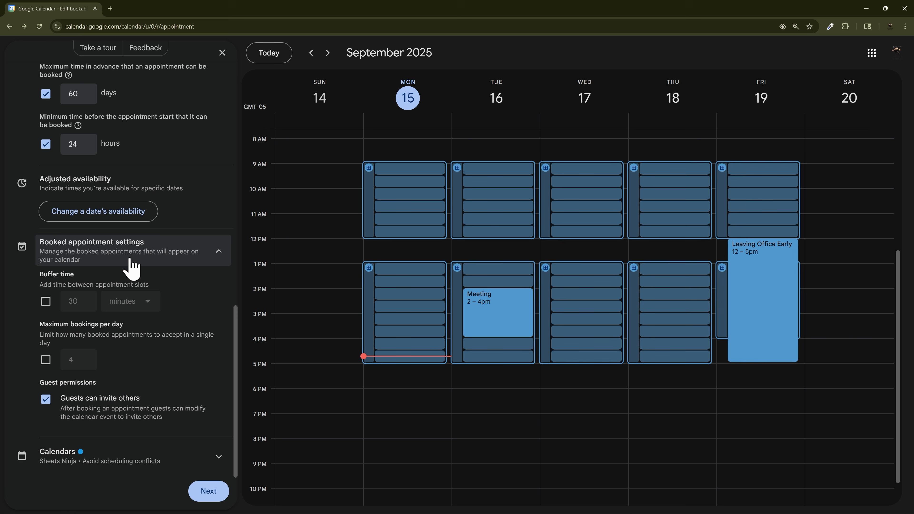
left_click_drag(39, 274, 74, 274)
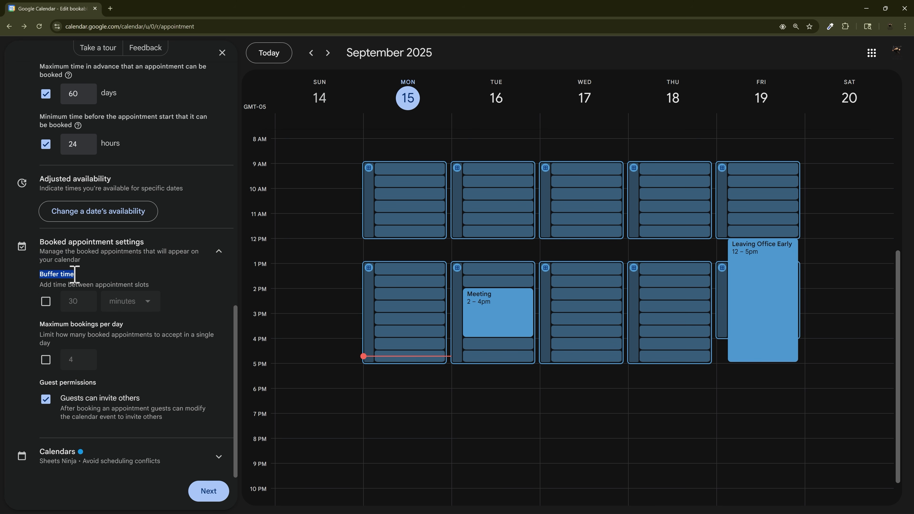
left_click(46, 302)
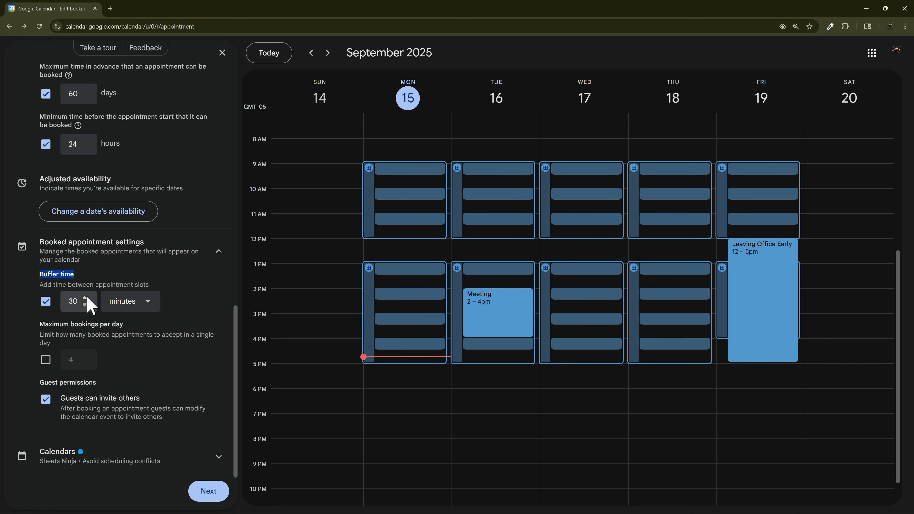
scroll(139, 317, "up", 12)
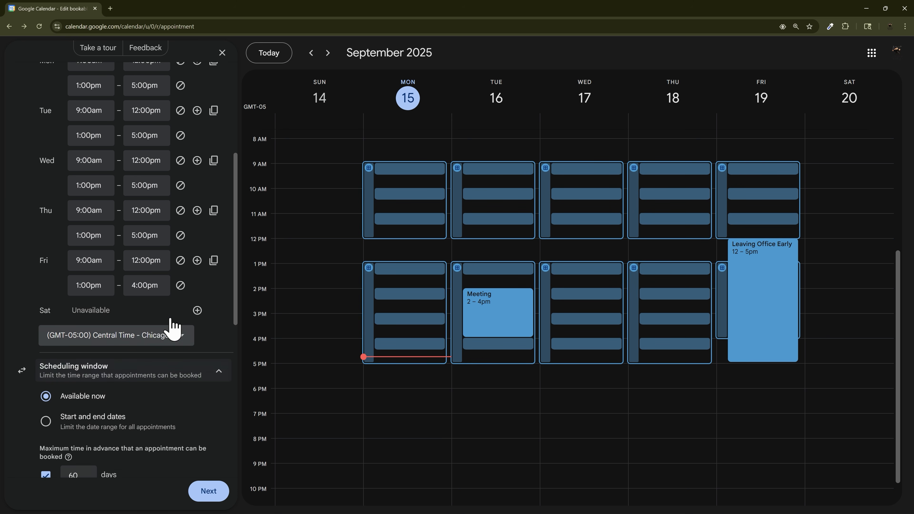
Review the schedule's scheduling window, buffer time and maximum bookings per day settings.
scroll(123, 235, "down", 10)
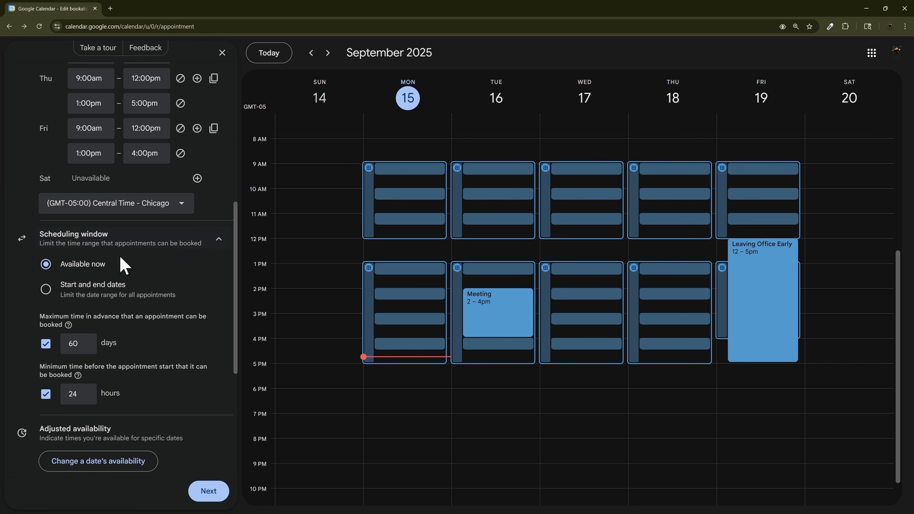
scroll(117, 248, "down", 2)
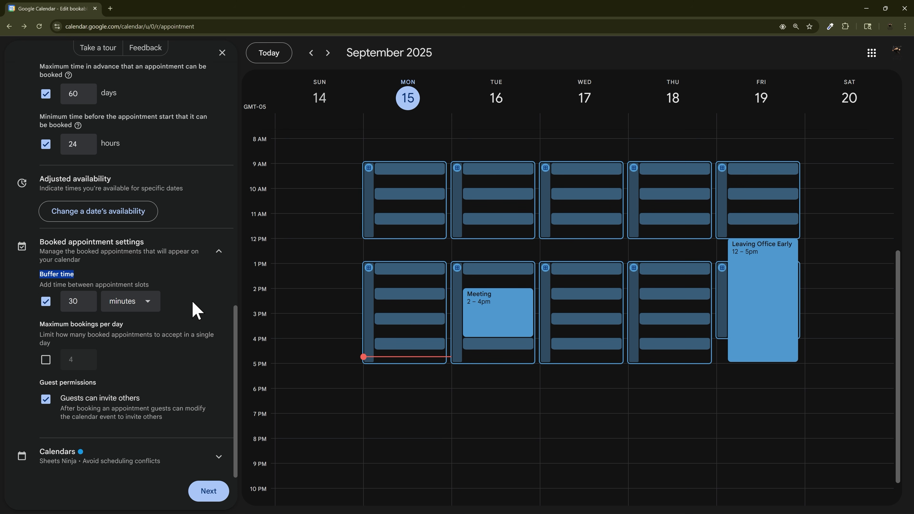
left_click_drag(43, 325, 120, 345)
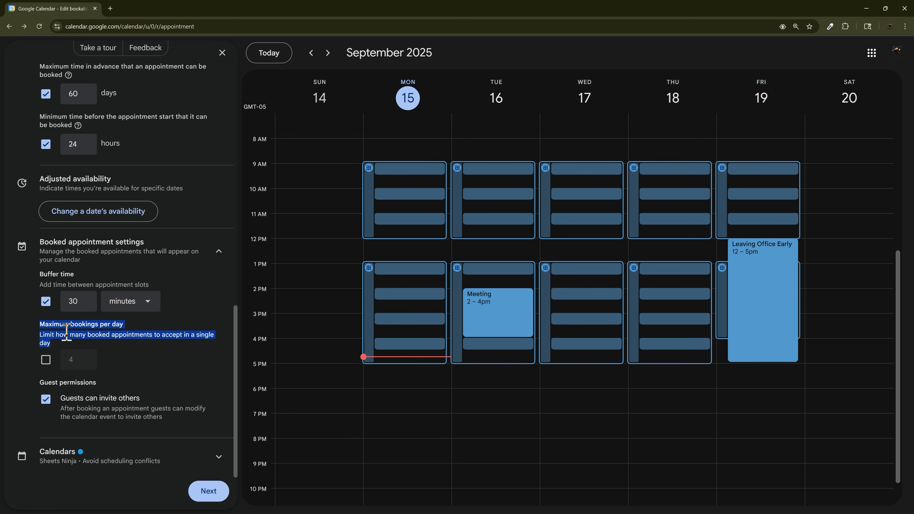
left_click(85, 320)
left_click_drag(40, 275, 106, 292)
scroll(128, 294, "up", 3)
scroll(119, 284, "down", 1)
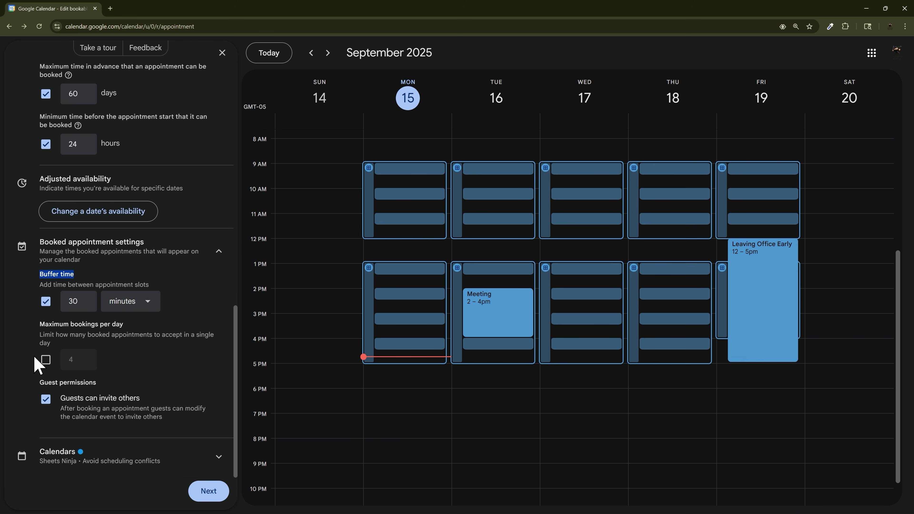
left_click(46, 359)
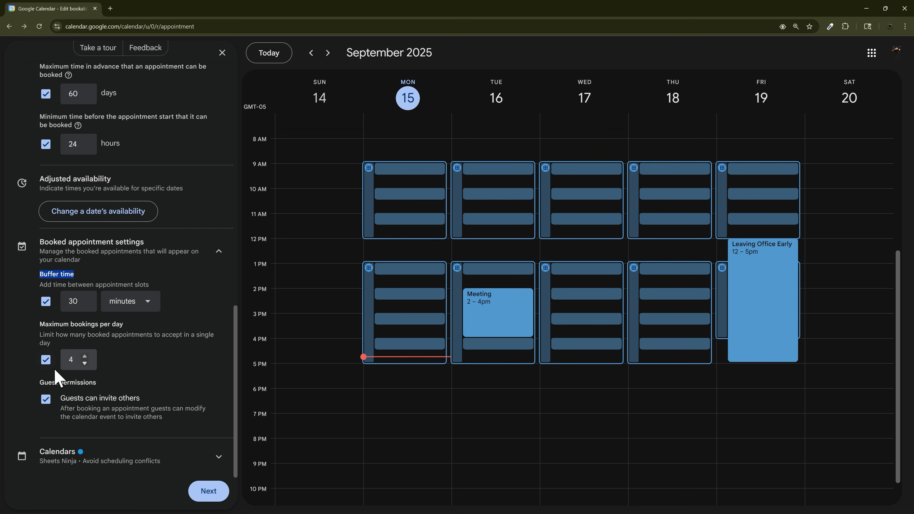
left_click(85, 364)
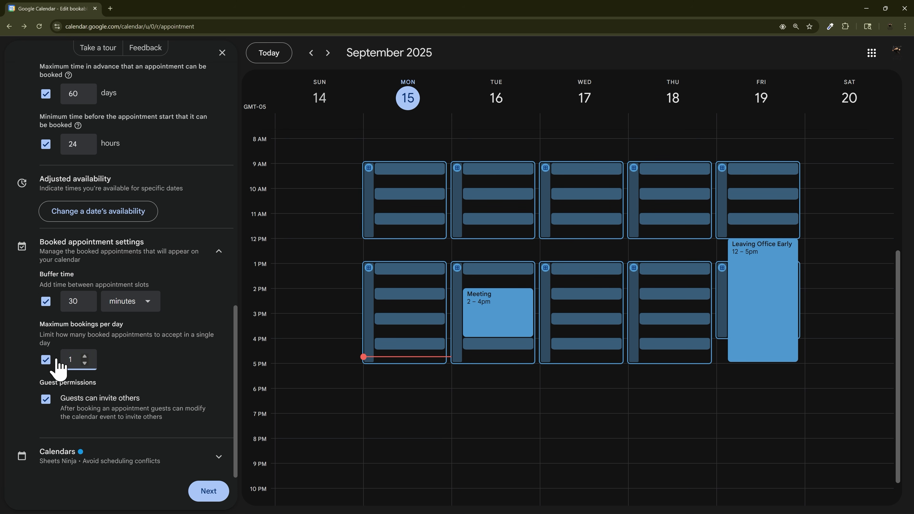
left_click(84, 356)
left_click(46, 360)
left_click_drag(40, 383, 65, 400)
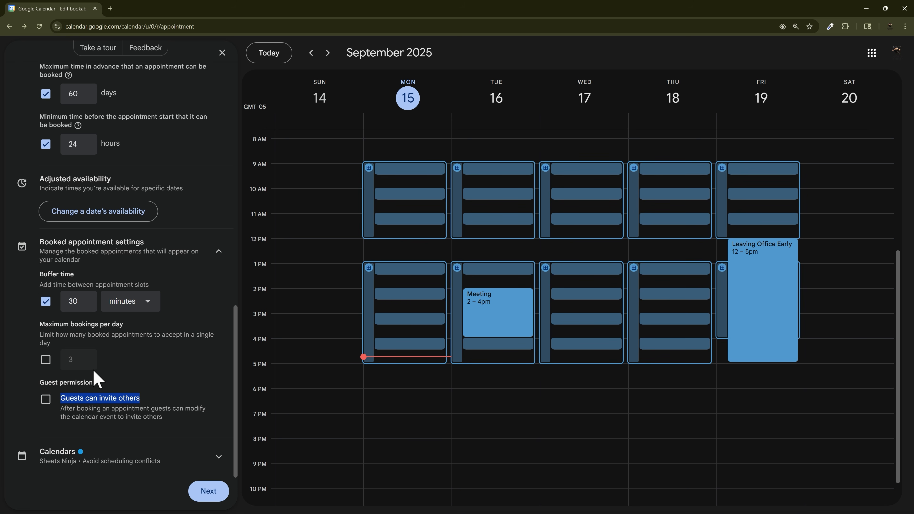
left_click(45, 399)
Examine the schedule's Calendars settings, including the availability check and the option to connect more calendars.
left_click(218, 459)
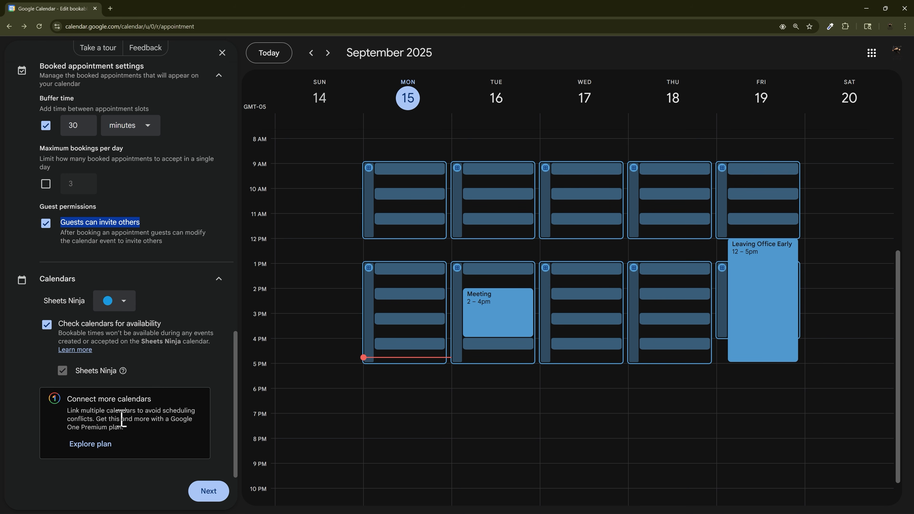
left_click(126, 451)
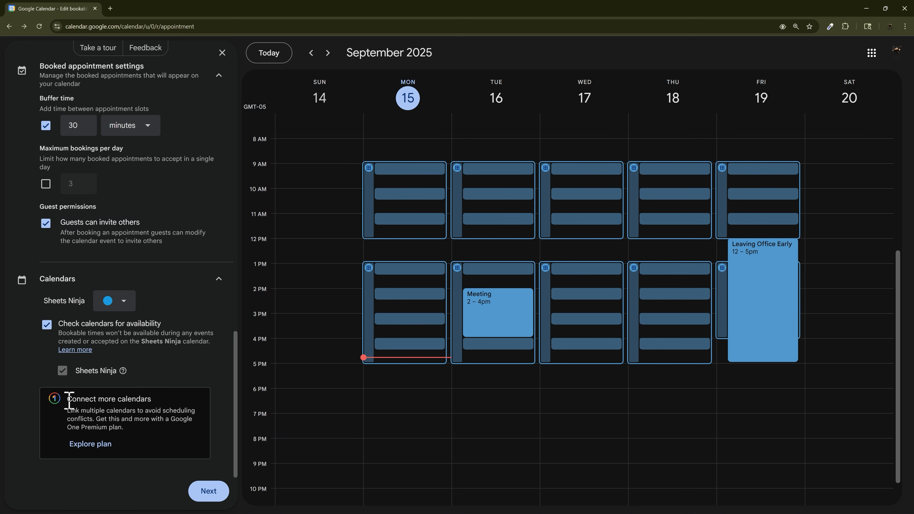
left_click_drag(68, 399, 143, 447)
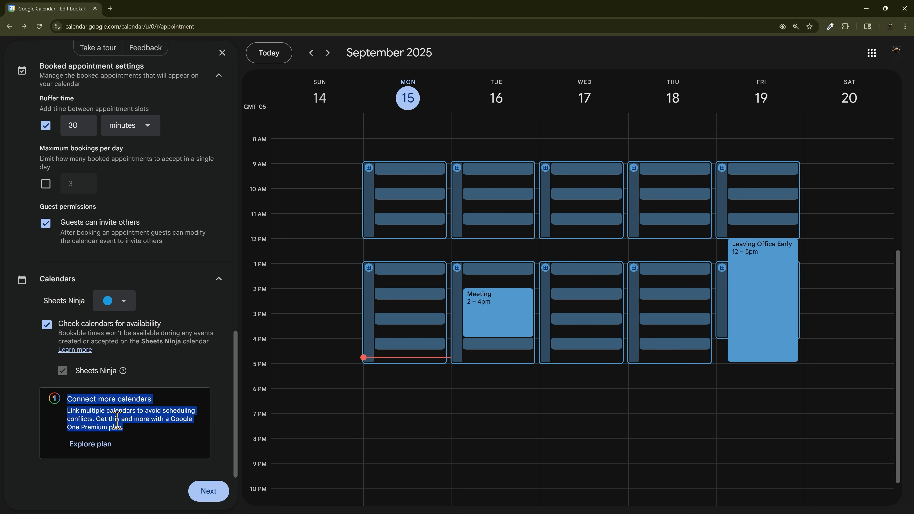
left_click(218, 279)
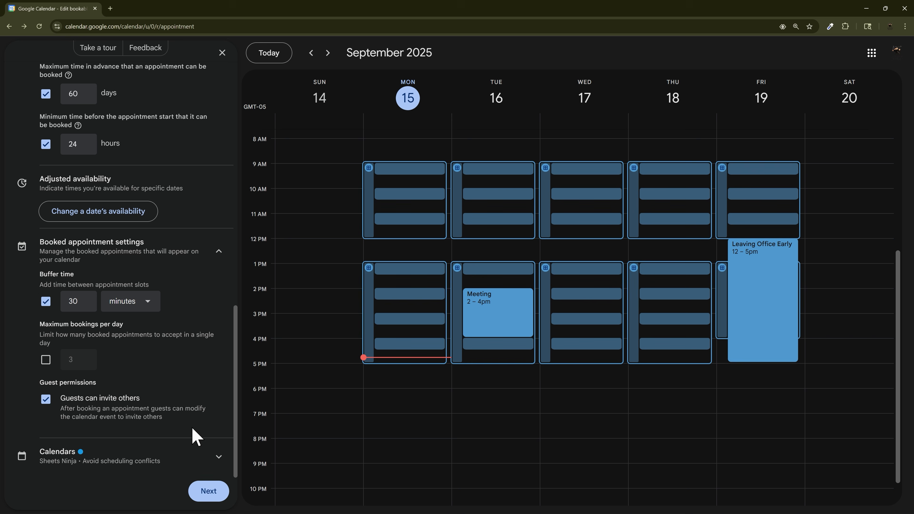
Continue to the booking page details and enter "Let's chat!" as the description.
left_click(208, 491)
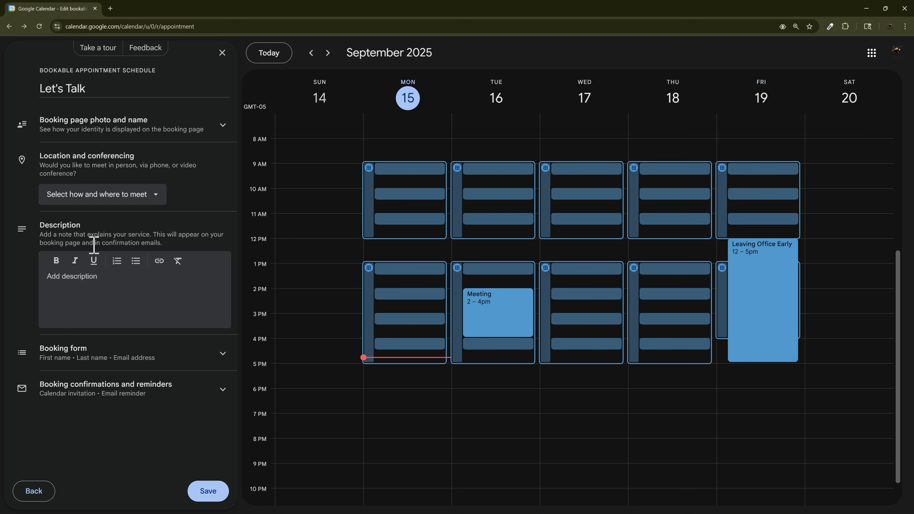
left_click(100, 124)
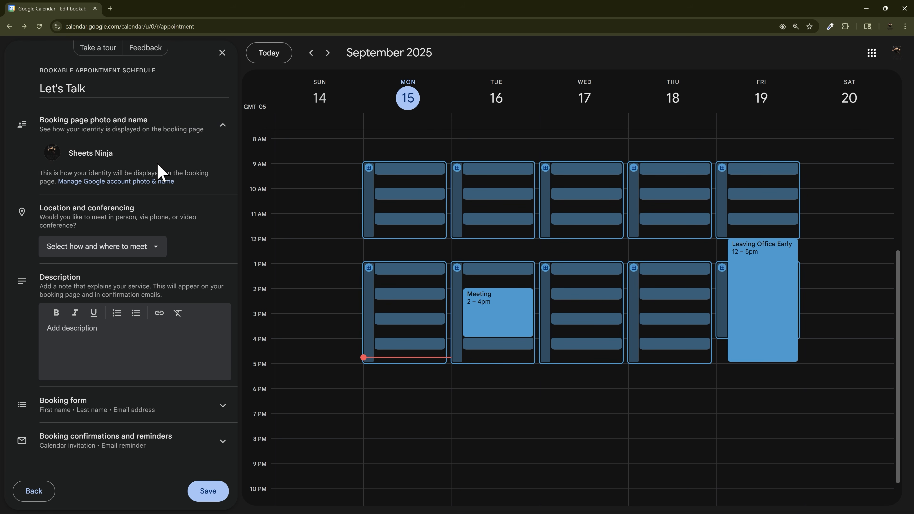
left_click(150, 252)
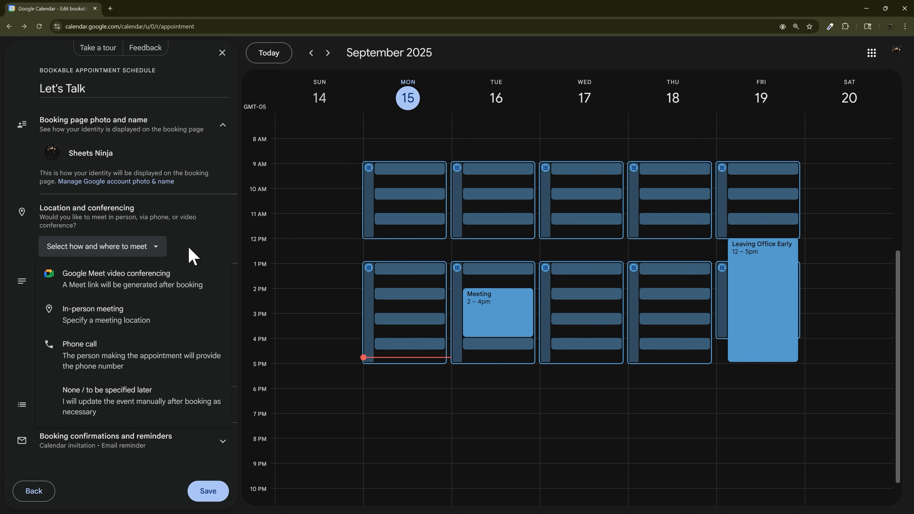
left_click(194, 248)
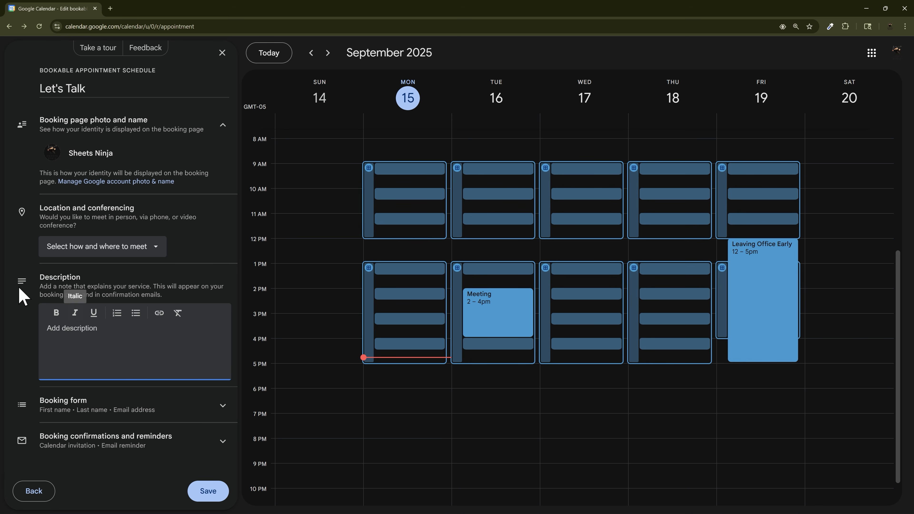
type("Let's chat!")
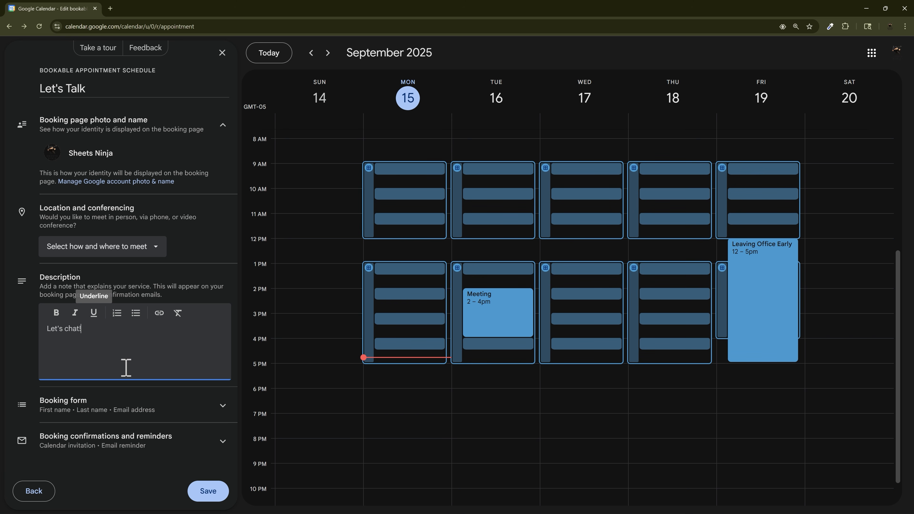
left_click(216, 414)
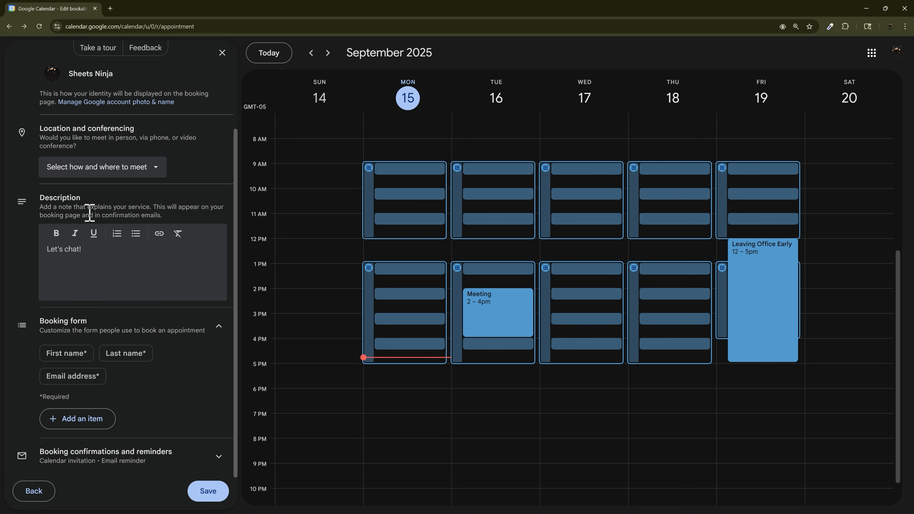
left_click(85, 421)
left_click(455, 261)
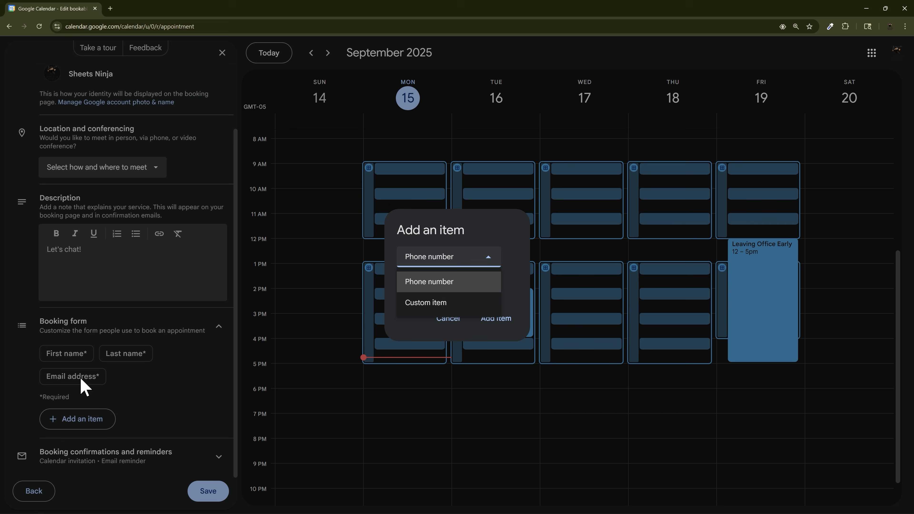
left_click(419, 303)
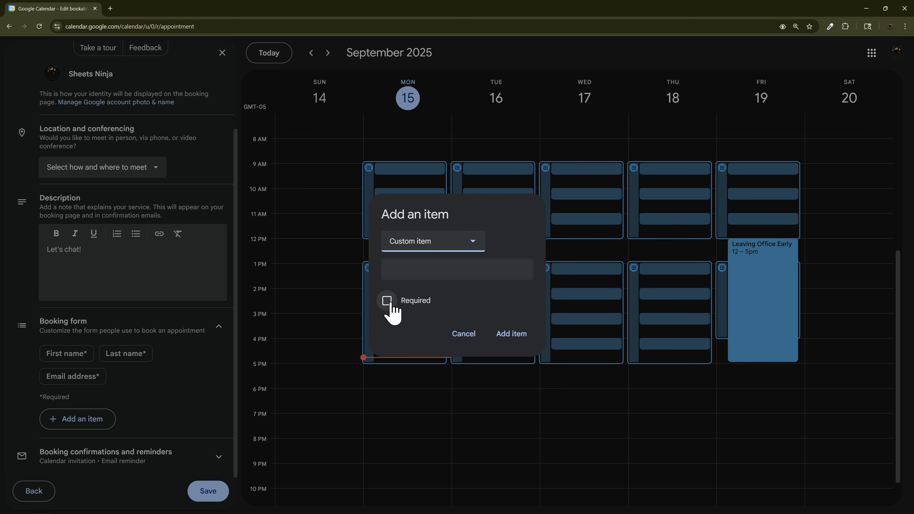
left_click(400, 269)
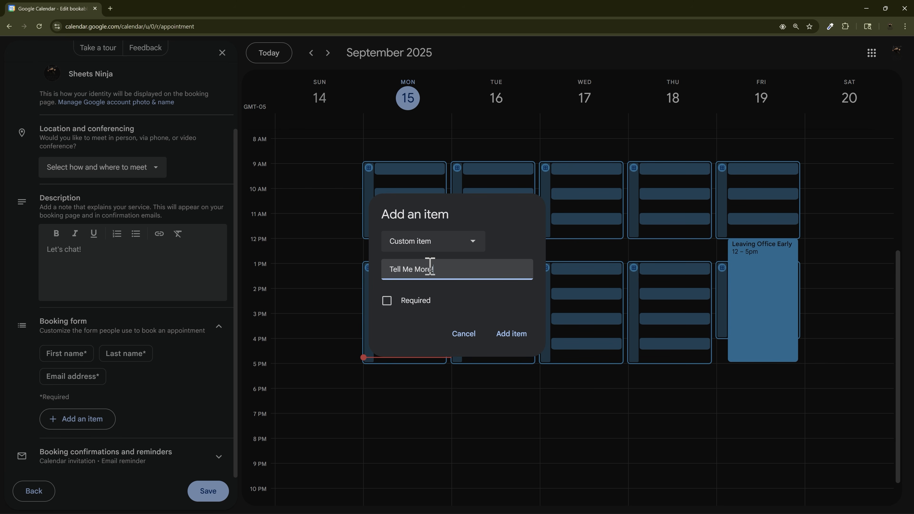
left_click(459, 338)
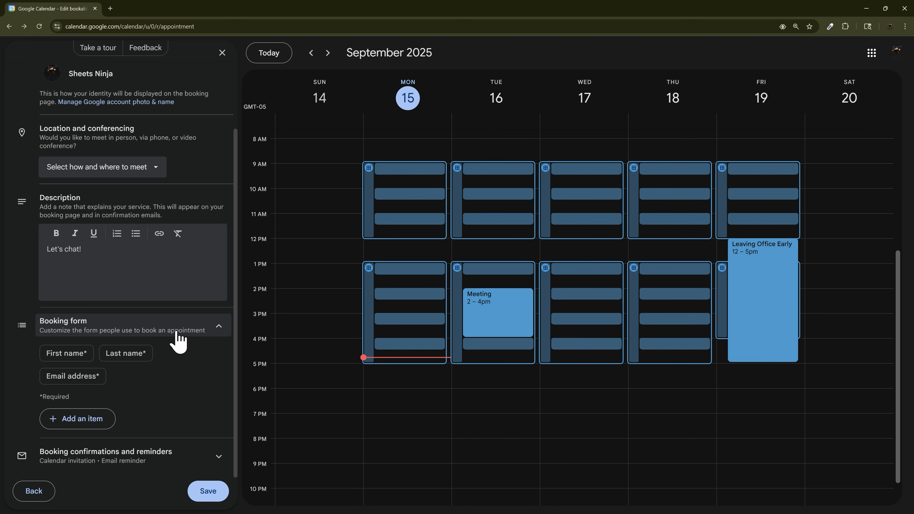
left_click(220, 327)
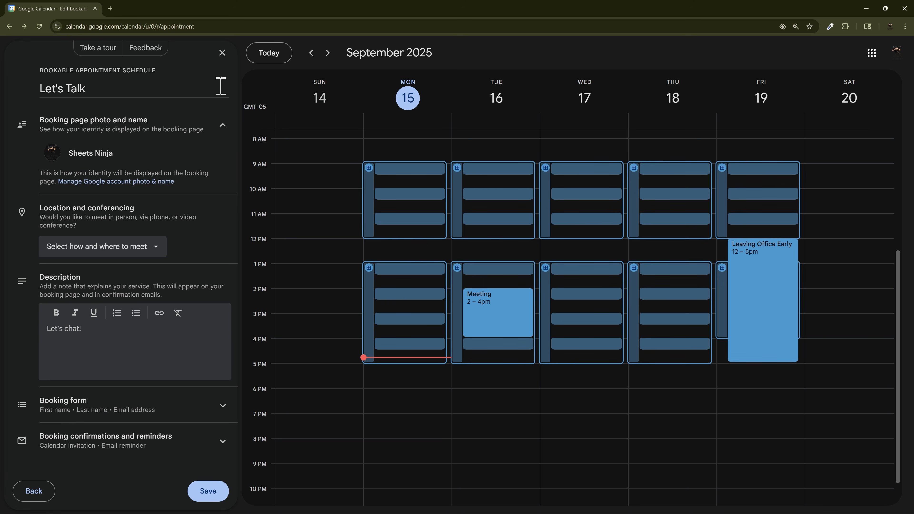
left_click(224, 126)
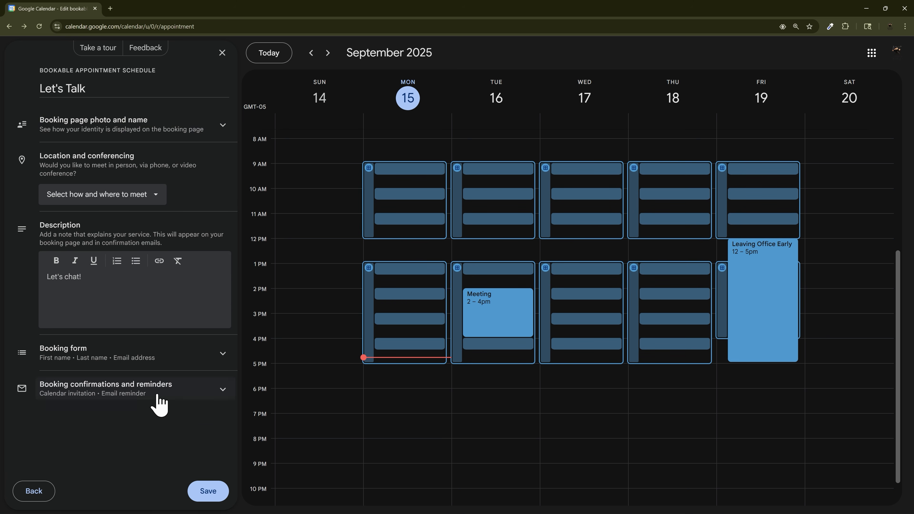
Review the booking confirmations and reminders settings and save the appointment schedule.
left_click(216, 401)
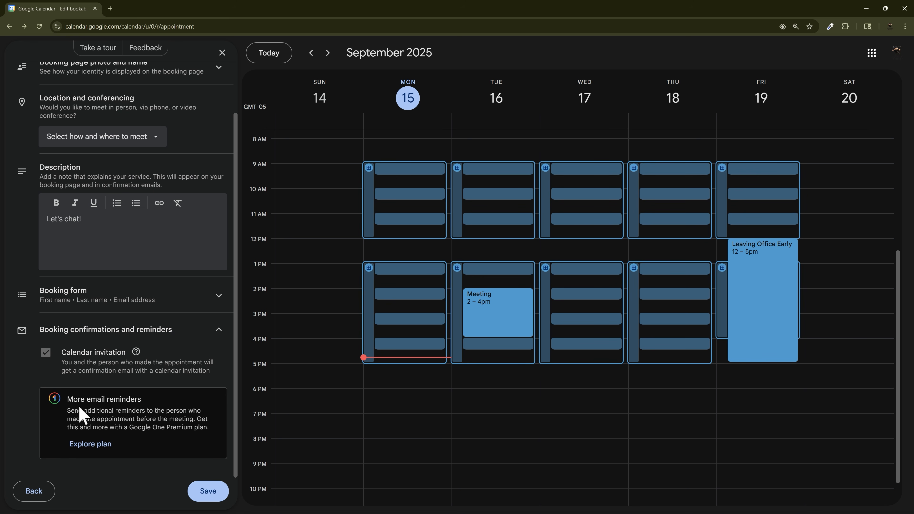
left_click_drag(186, 372, 87, 362)
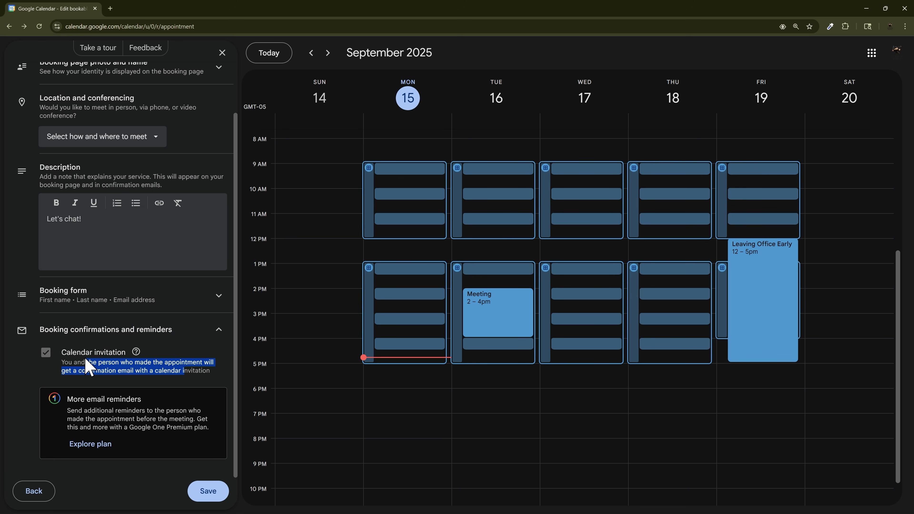
left_click_drag(69, 400, 194, 431)
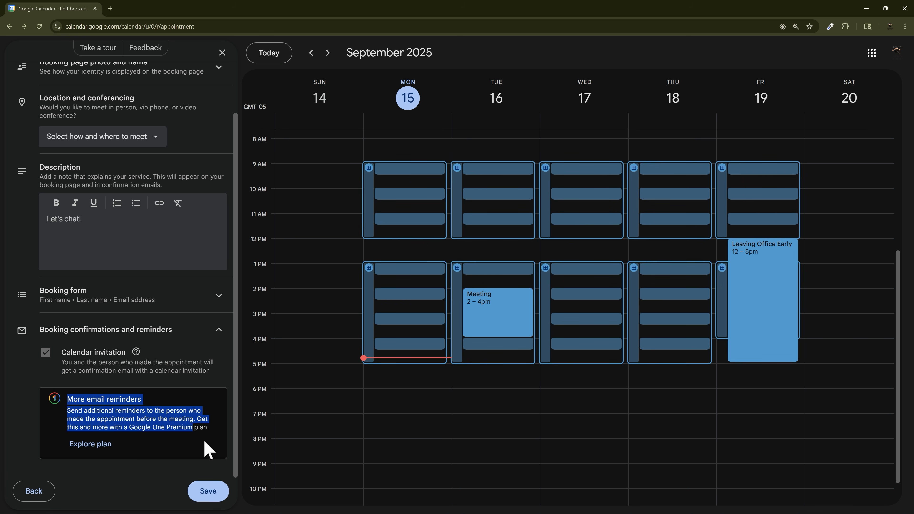
left_click(208, 493)
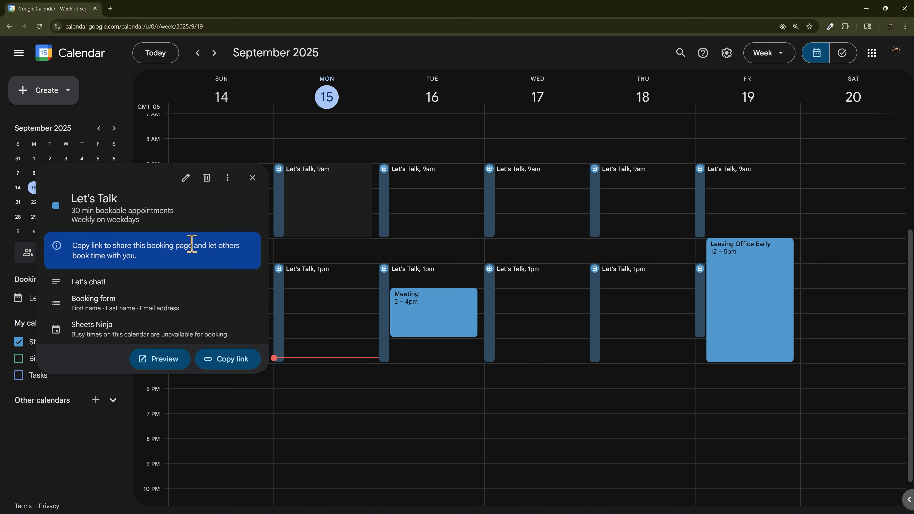
Copy the link to the Let's Talk booking page and open it in a new browser tab.
left_click(234, 360)
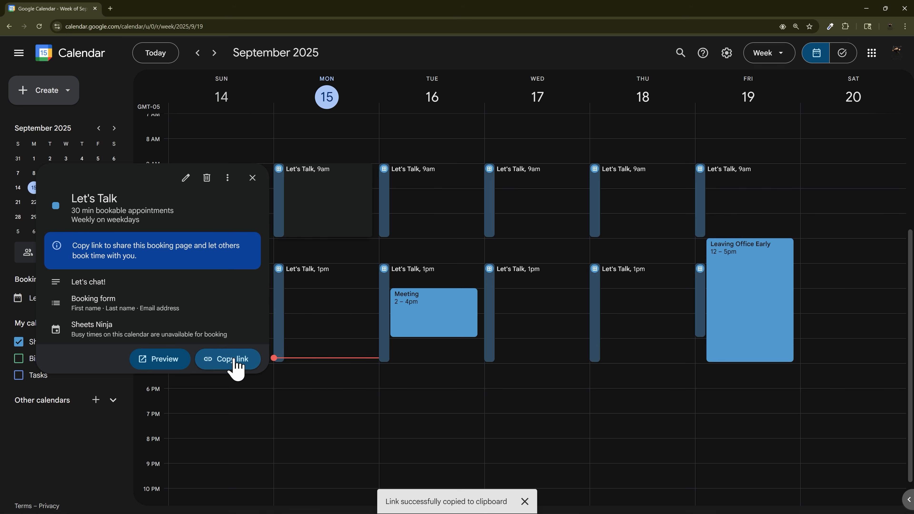
left_click(110, 9)
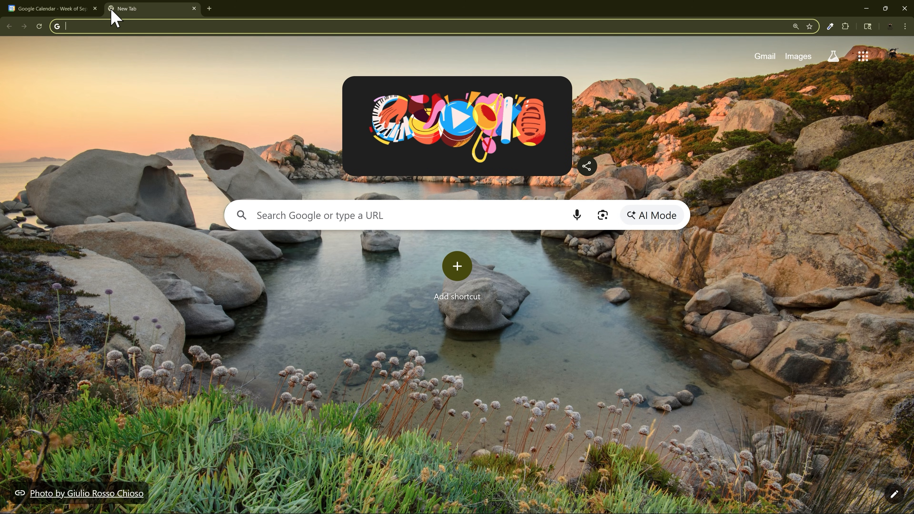
key("ctrl+v")
key("Return")
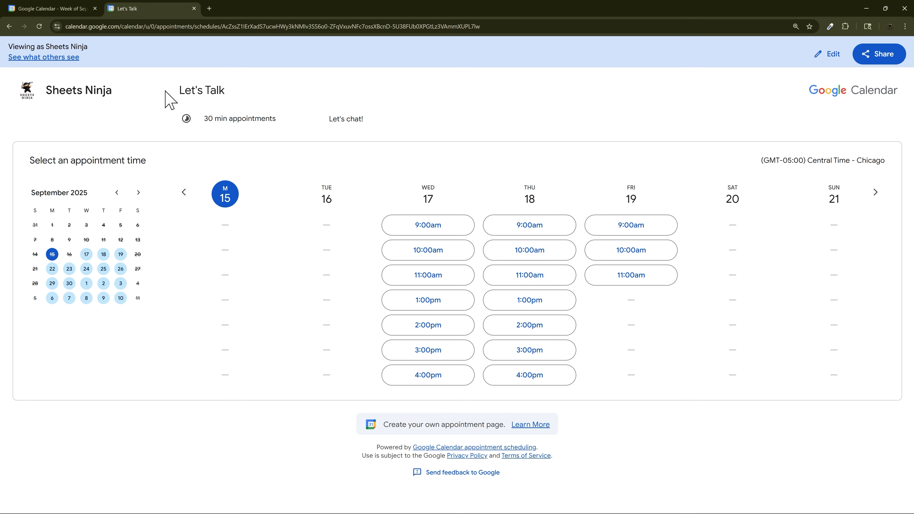
View the booking page as others see it and compare the slots from September 17 and 19 with the calendar's events.
left_click(45, 58)
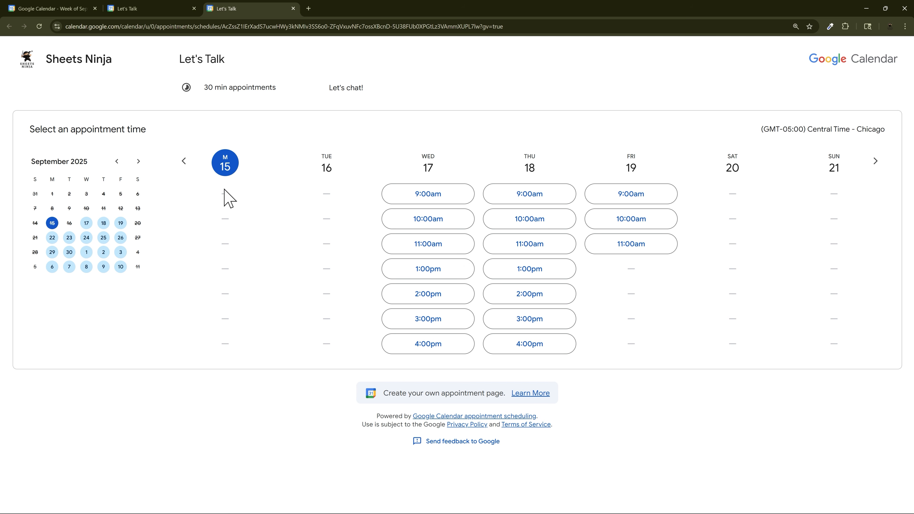
left_click(86, 224)
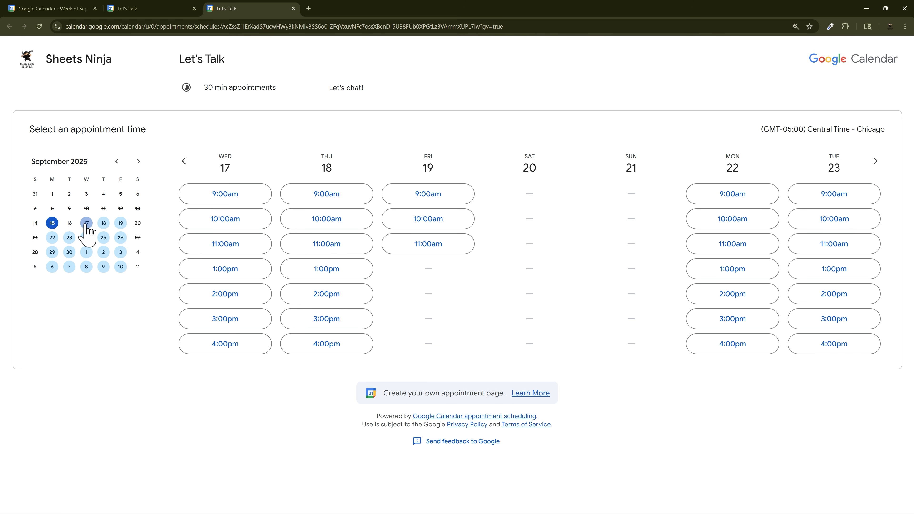
left_click(120, 223)
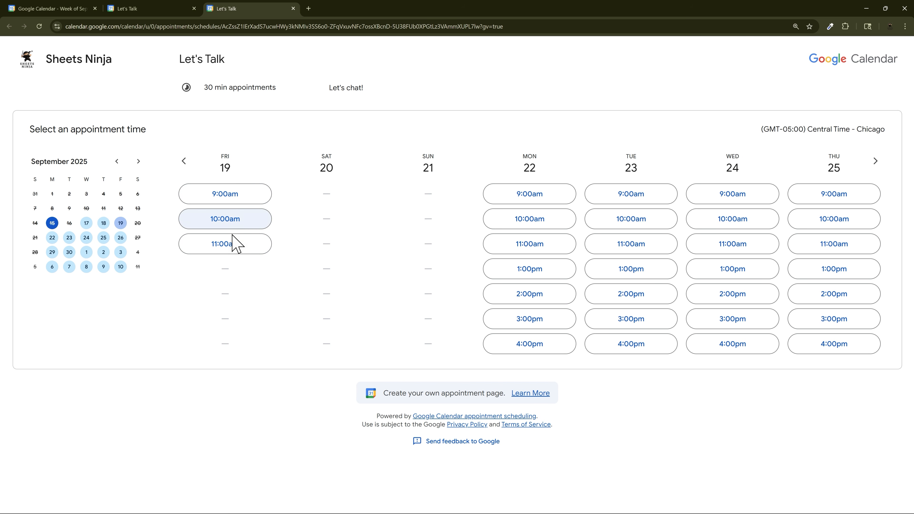
left_click(122, 10)
left_click(71, 10)
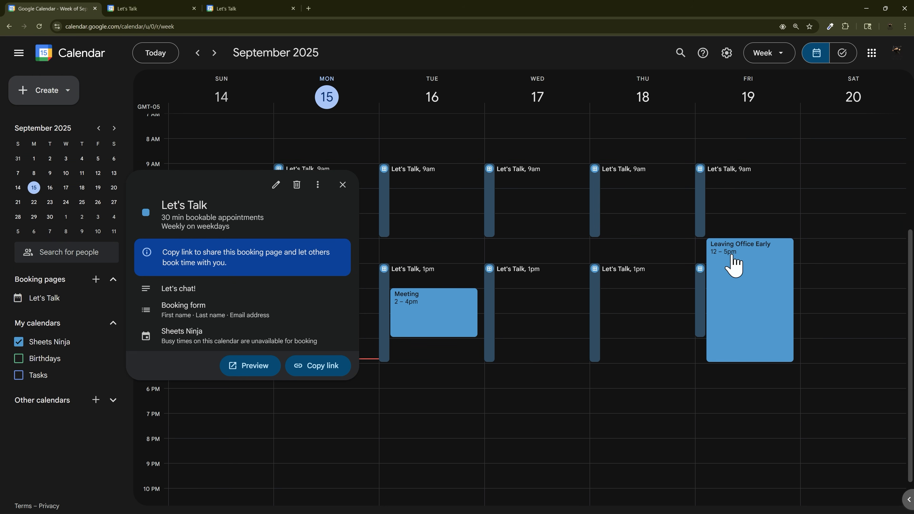
left_click(222, 11)
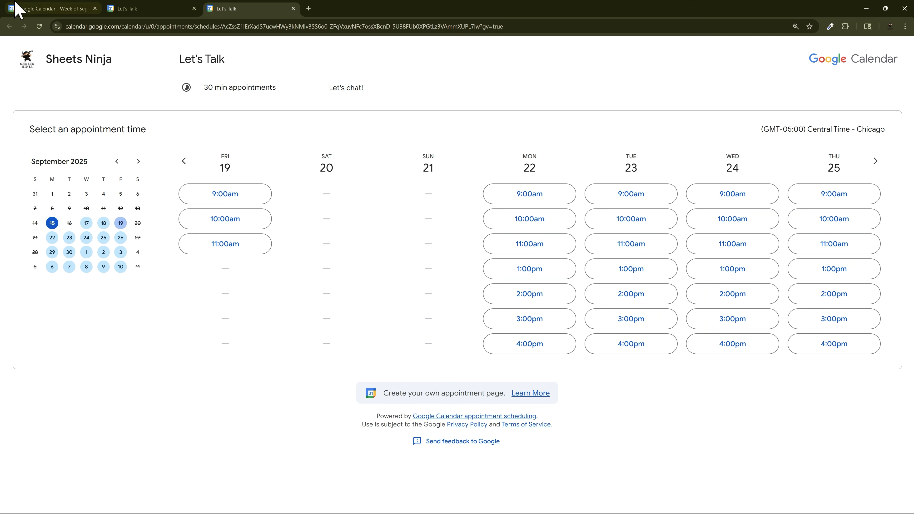
Add and save an event titled "New Event" in the calendar on Thursday, September 18 from 2:30 to 3:30pm.
left_click(43, 10)
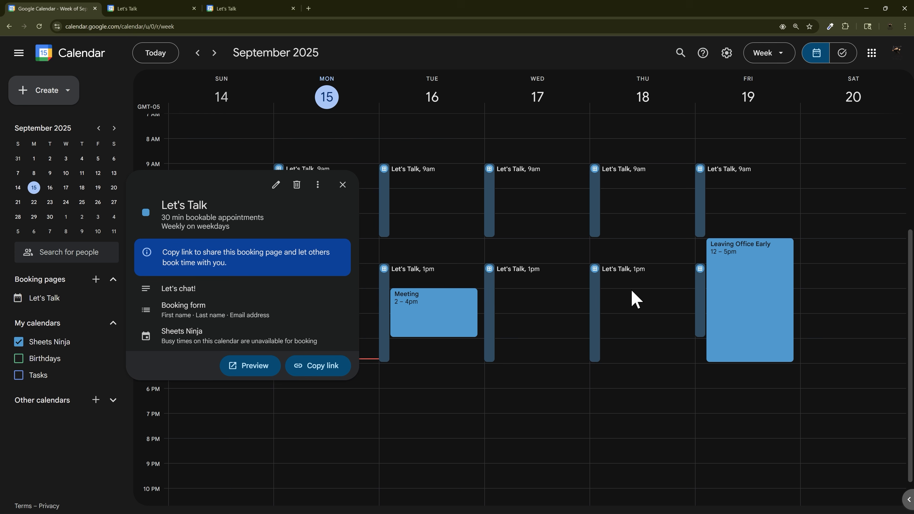
left_click(634, 299)
left_click(633, 309)
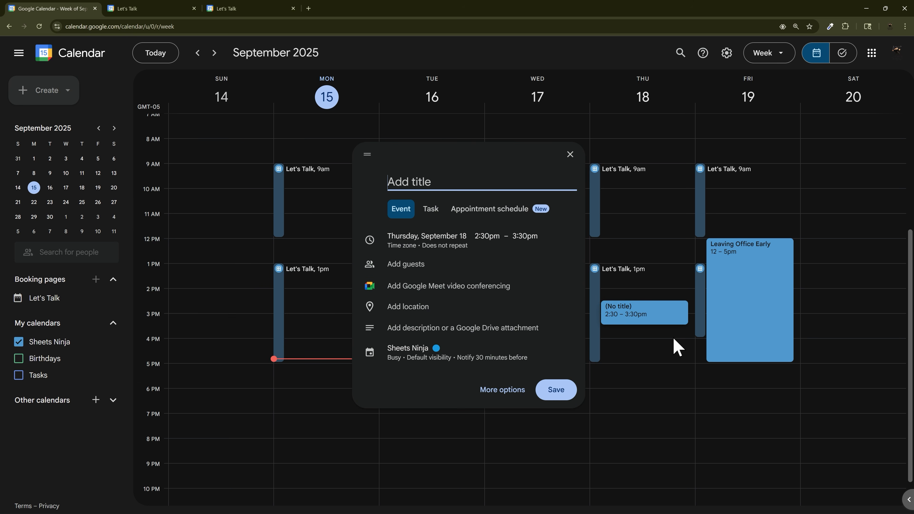
type("New Event")
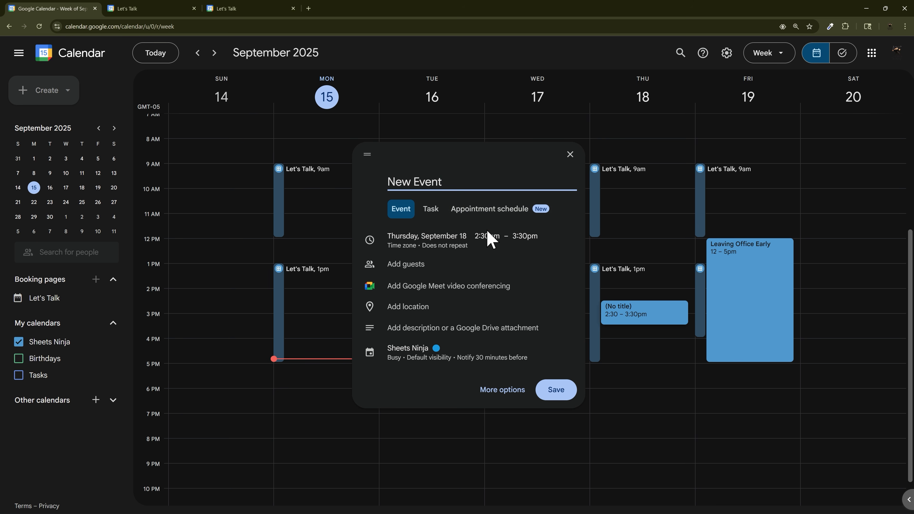
left_click(557, 392)
Reload the Let's Talk booking page, check the available slots from September 18, and close that page.
left_click(244, 9)
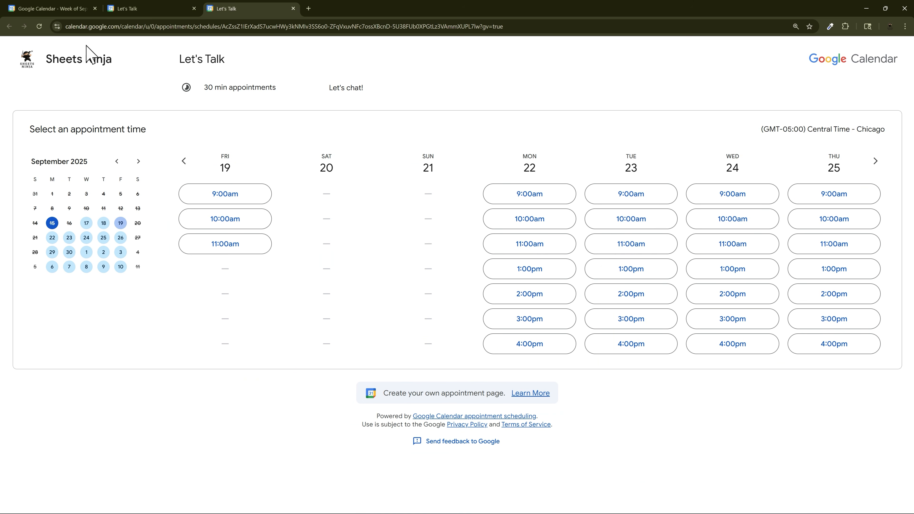
left_click(39, 26)
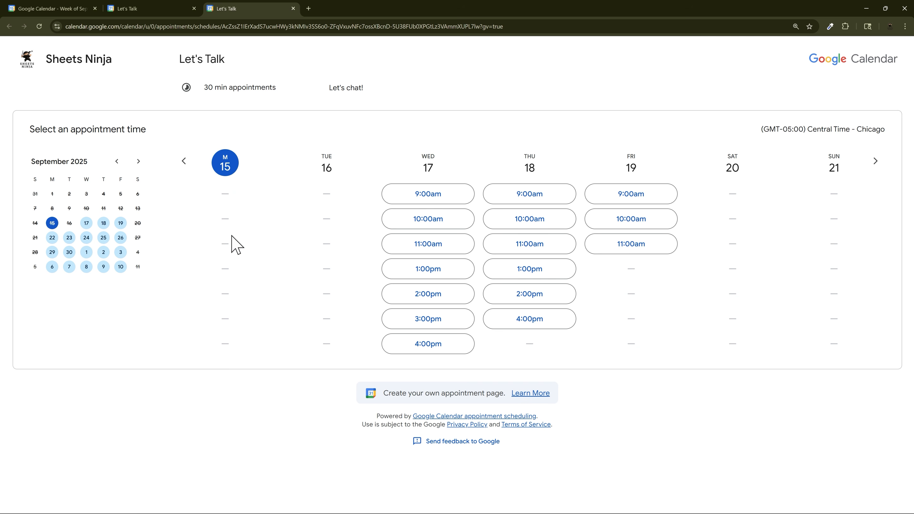
left_click(105, 224)
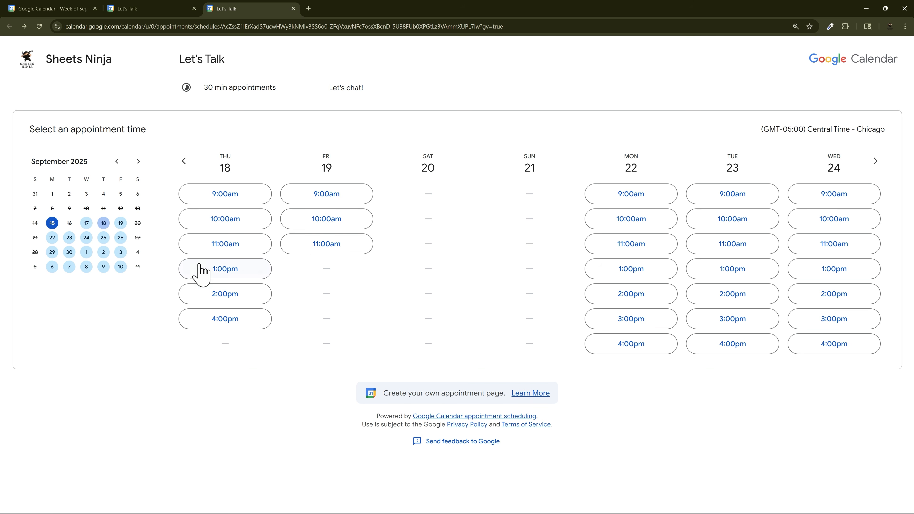
left_click(194, 9)
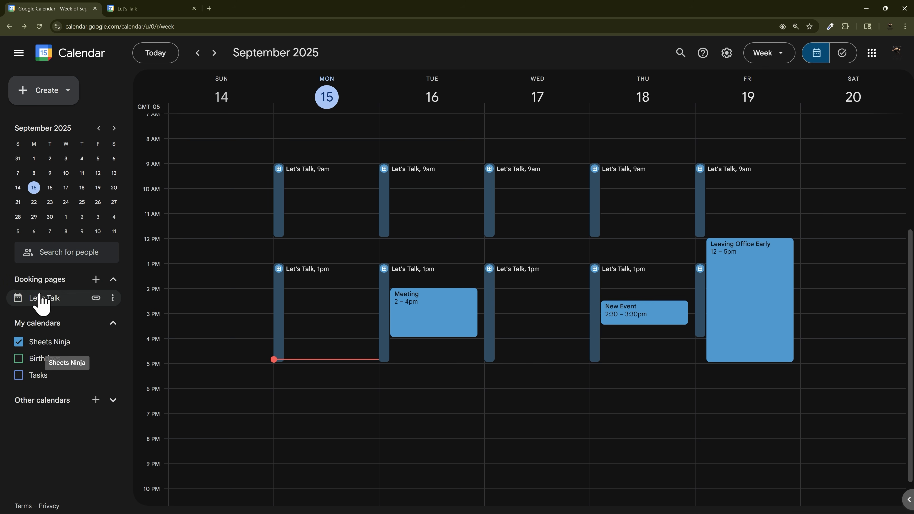
Edit the Let's Talk schedule so appointments can be booked at minimum 4 hours before they start, and save it.
left_click(112, 298)
left_click(122, 322)
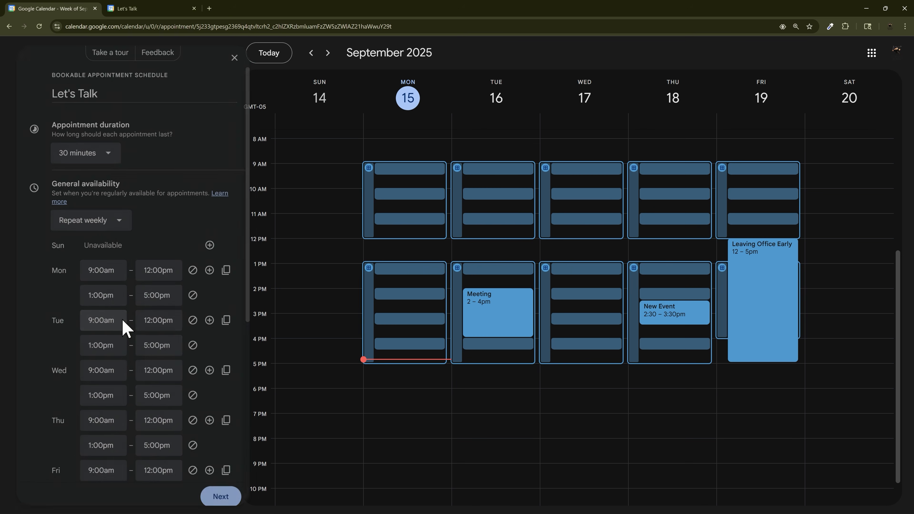
scroll(212, 286, "down", 6)
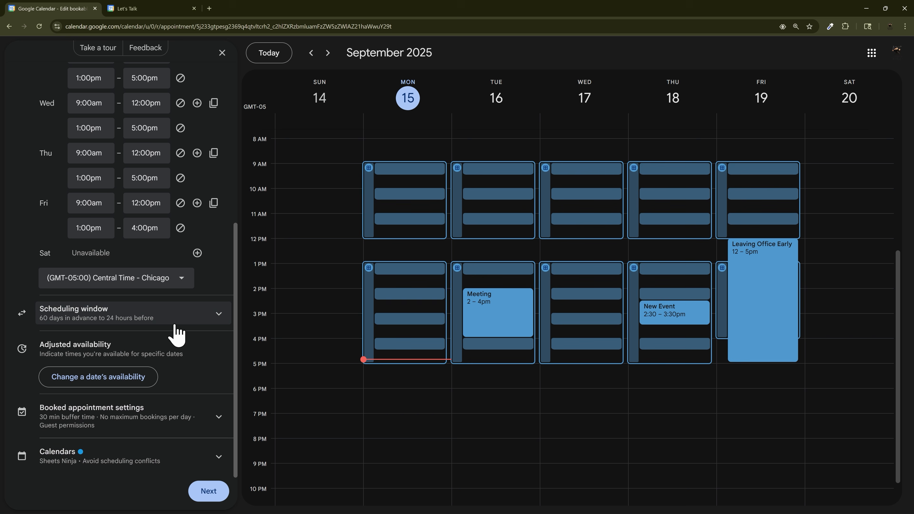
left_click(221, 313)
left_click_drag(78, 310, 61, 309)
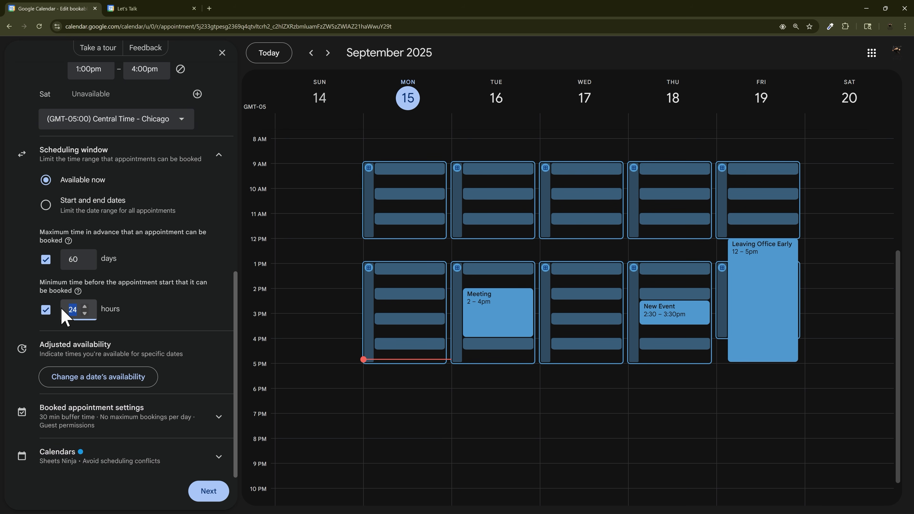
type("4")
left_click(212, 492)
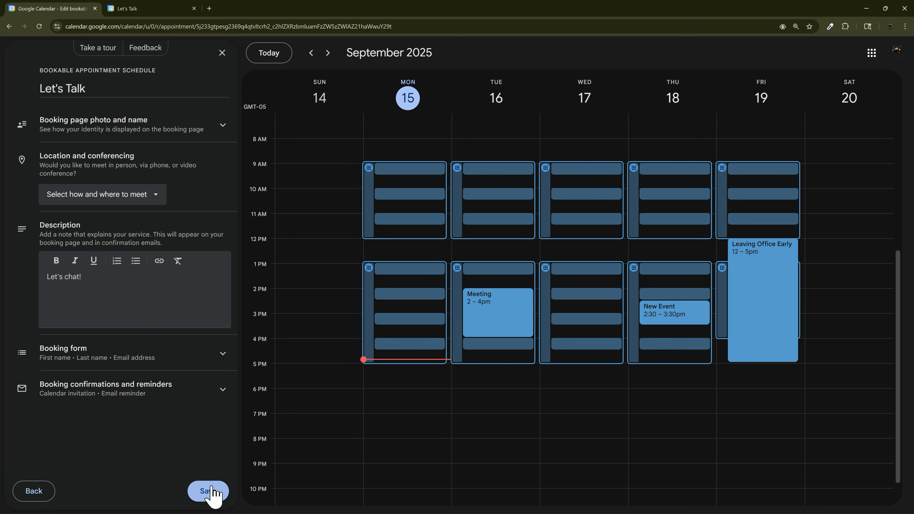
left_click(208, 492)
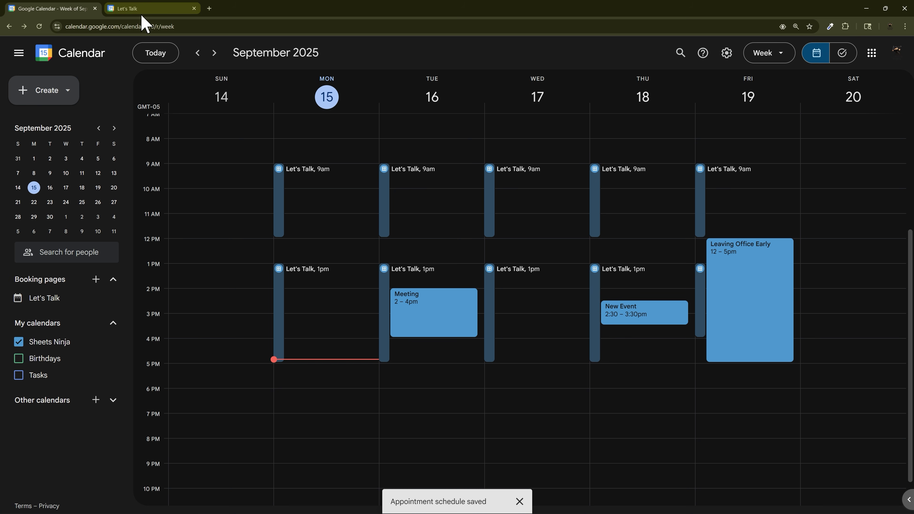
Reload the remaining Let's Talk booking page to check the slots offered from September 16, then close it.
left_click(148, 9)
left_click(39, 26)
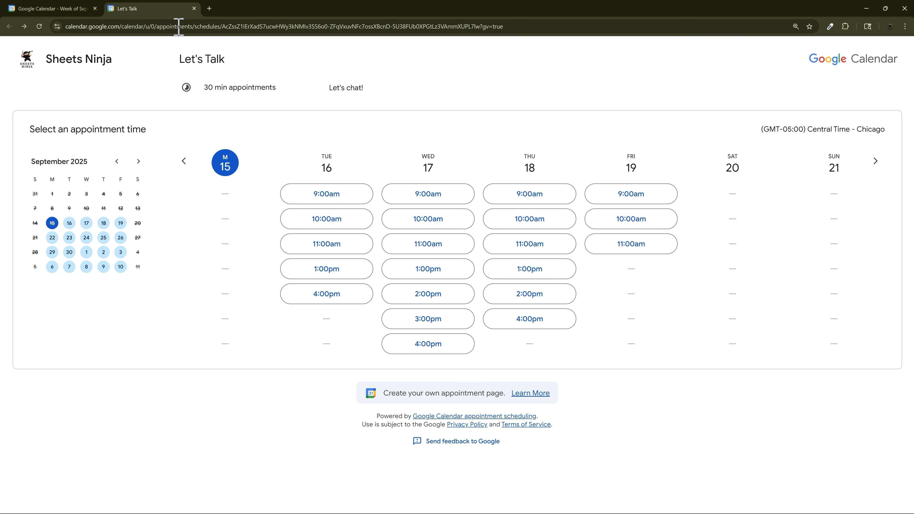
left_click(194, 9)
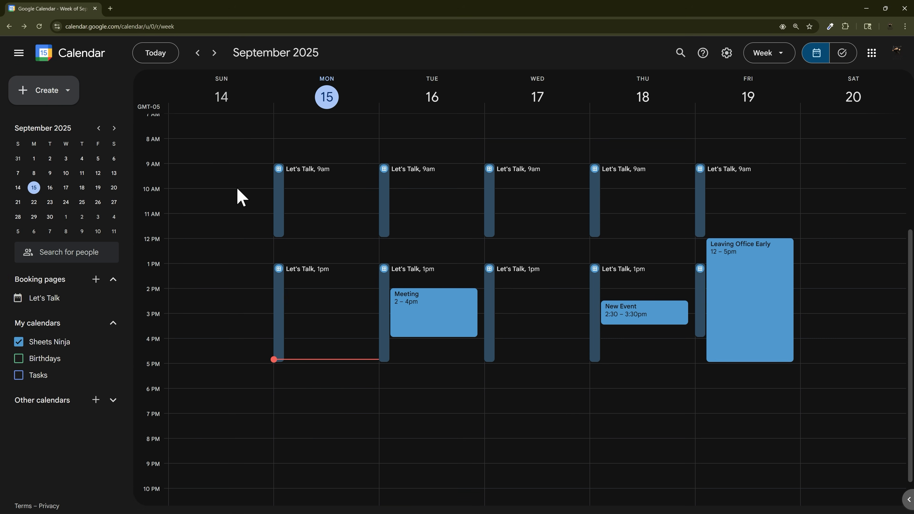